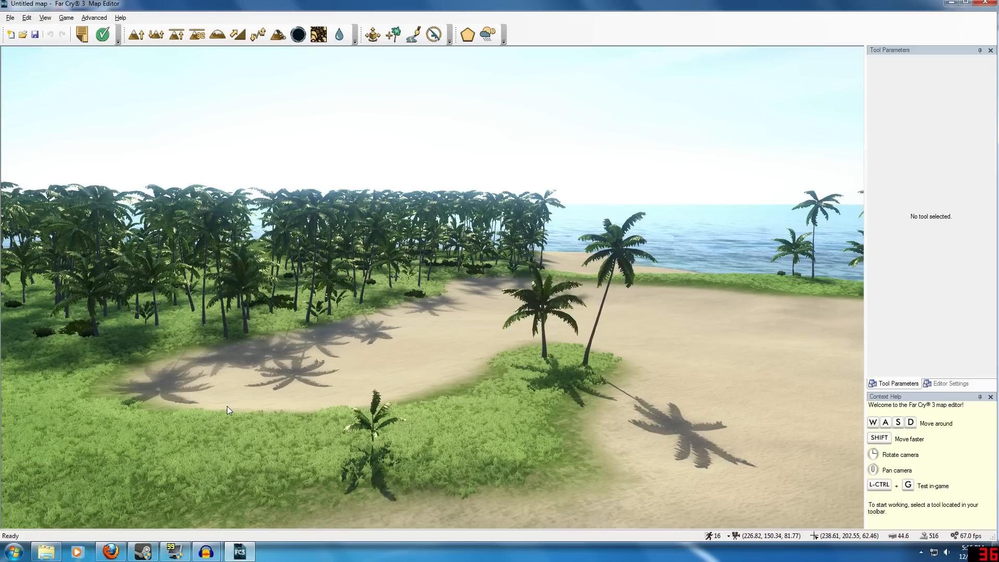
Switch to the file explorer and launch the FC3Editor application from the Far Cry 3 bin folder
left_click(46, 552)
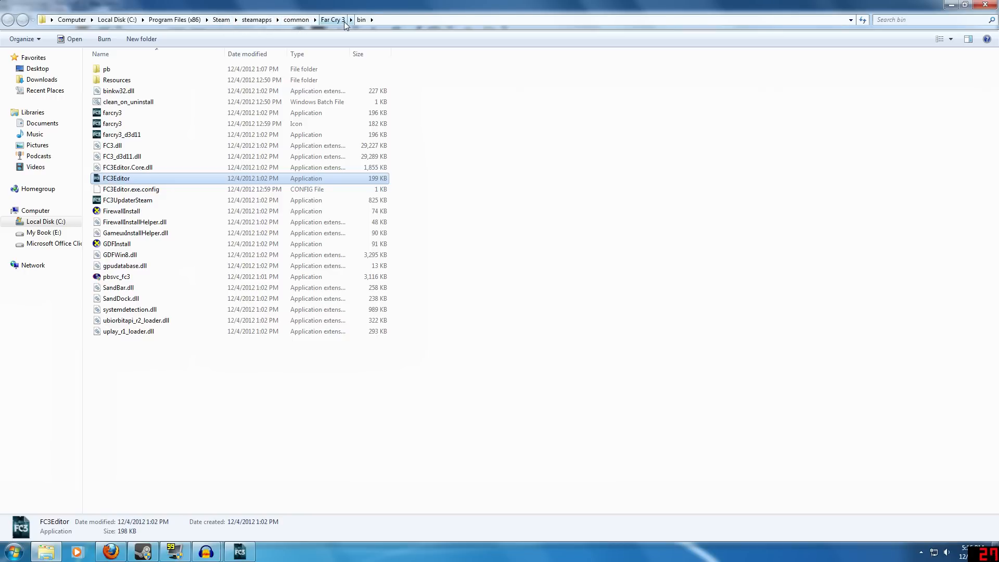
double_click(138, 181)
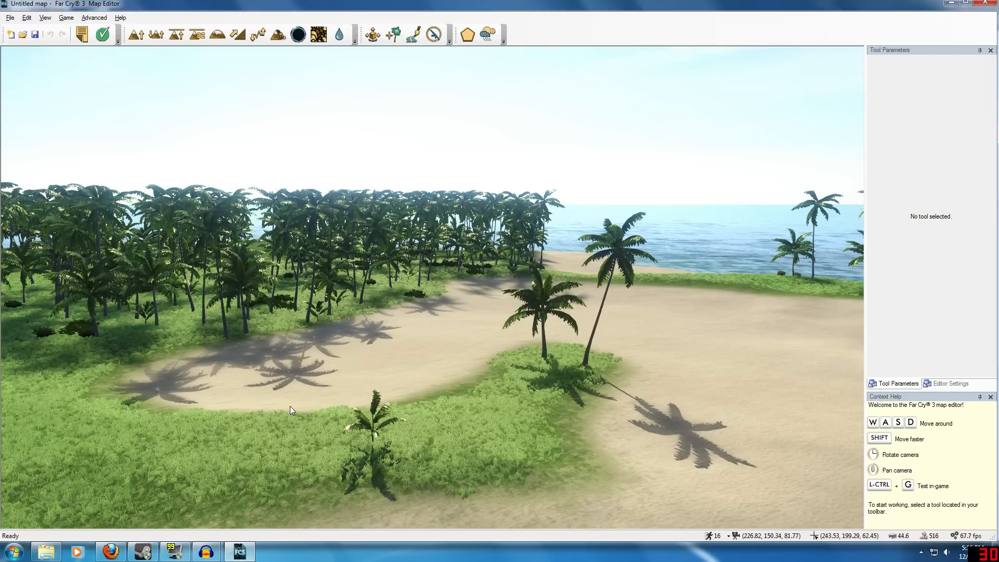
Generate a new map from the Mainland Mountains preset, replacing the current island map
right_click_drag(289, 405, 354, 410)
key("s")
key("w")
key("s")
mouse_move(360, 341)
right_mouse_down()
mouse_move(368, 345)
mouse_move(174, 382)
mouse_move(125, 323)
mouse_move(368, 346)
right_mouse_up()
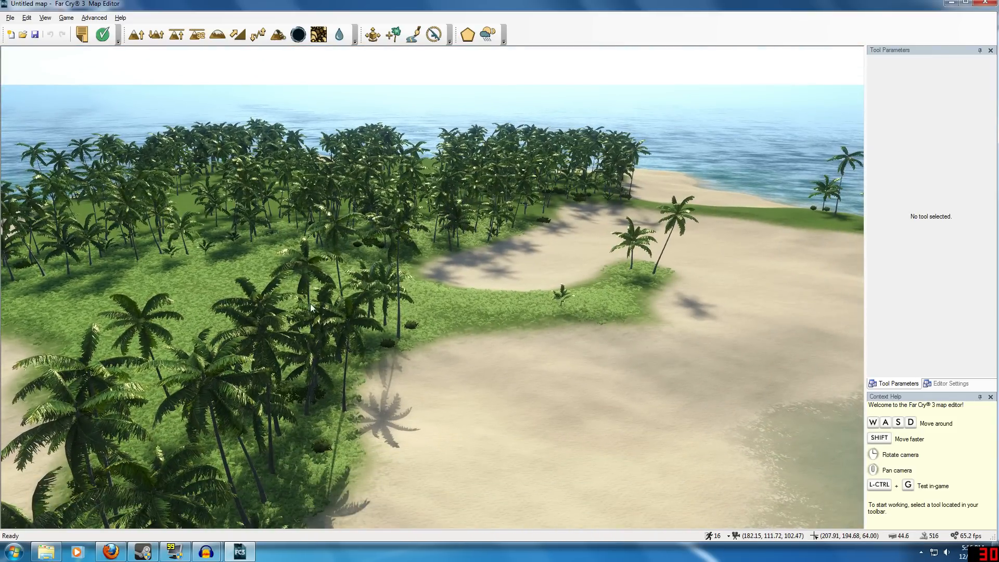
left_click(10, 18)
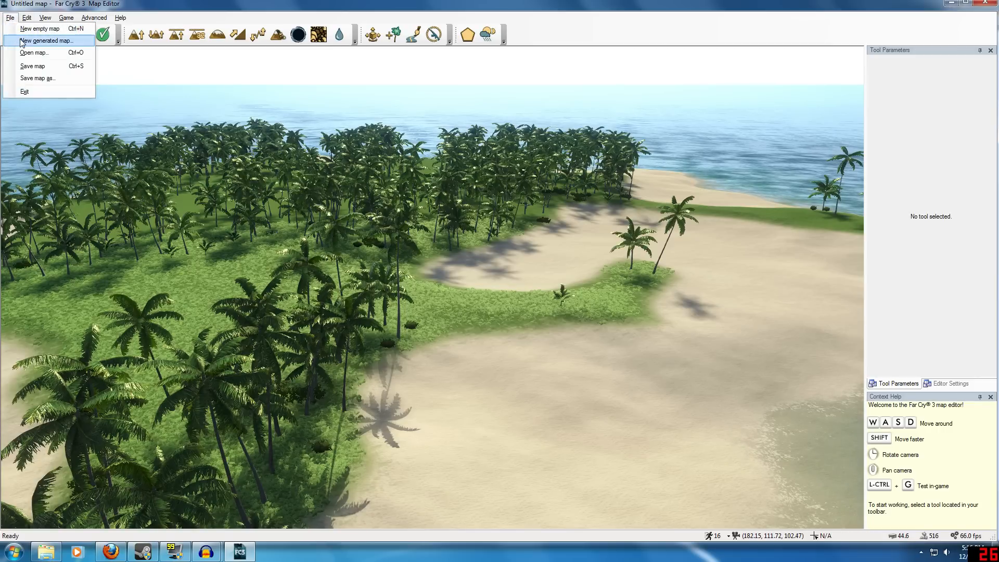
left_click(24, 42)
left_click(542, 309)
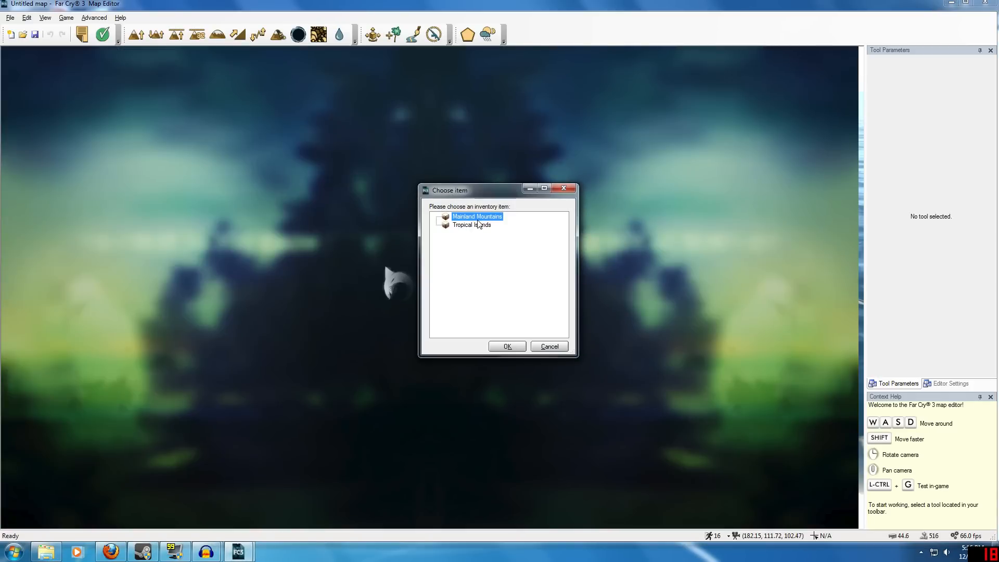
double_click(492, 217)
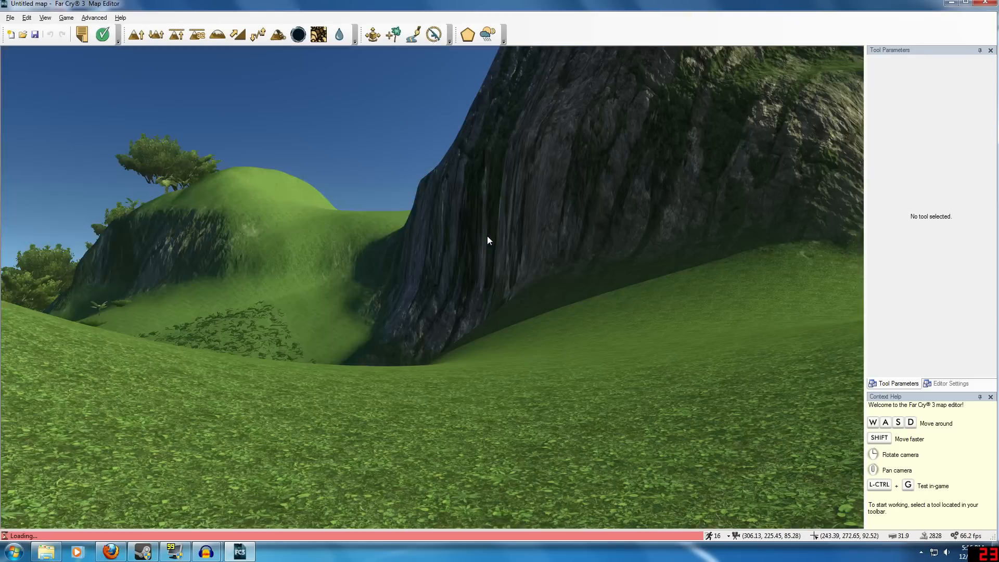
Fly the camera over the generated mountain map and examine its cliffs, hills and forests
right_click_drag(487, 236, 526, 198)
key("w")
key("w")
key("w")
key("w")
key("w")
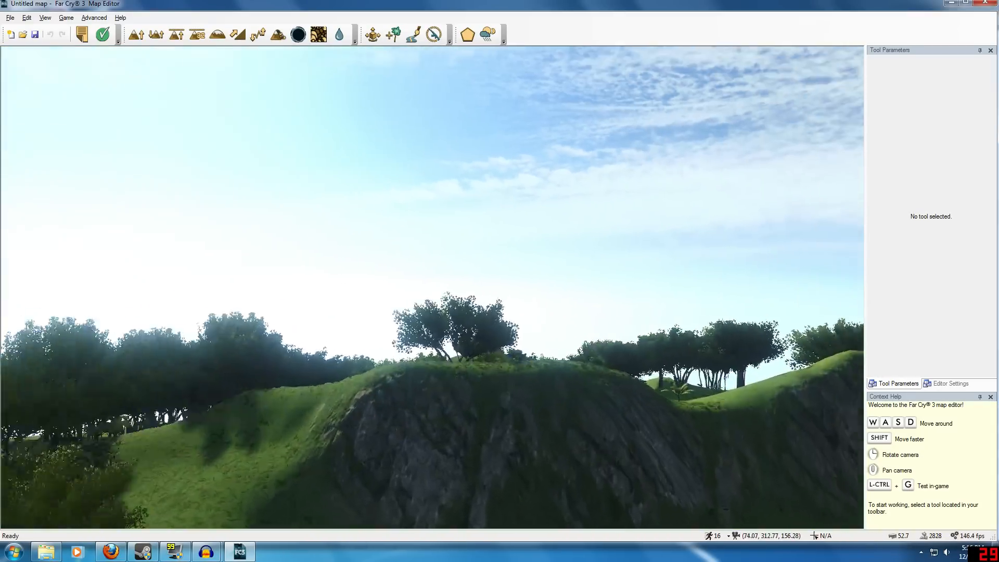
key("w")
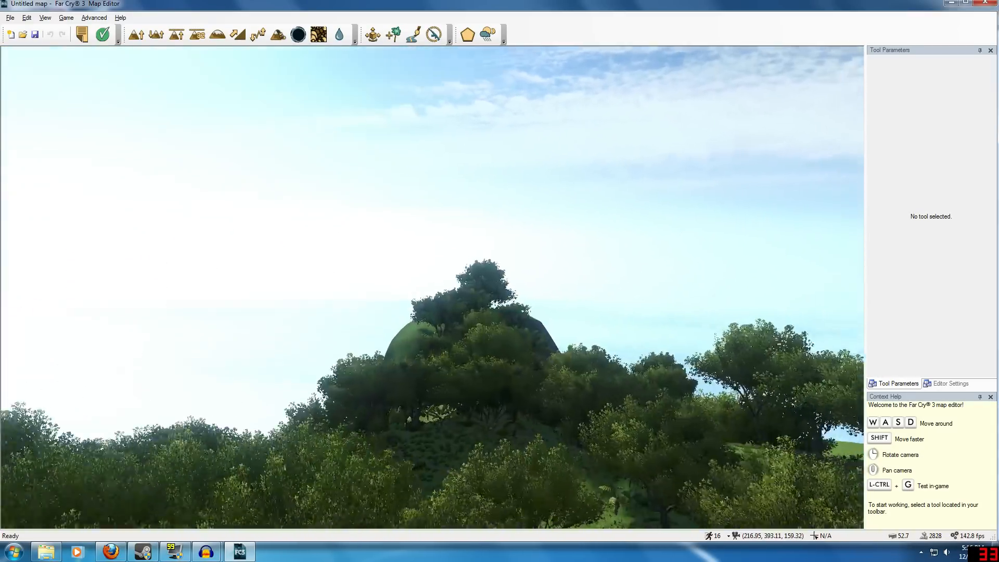
key("w")
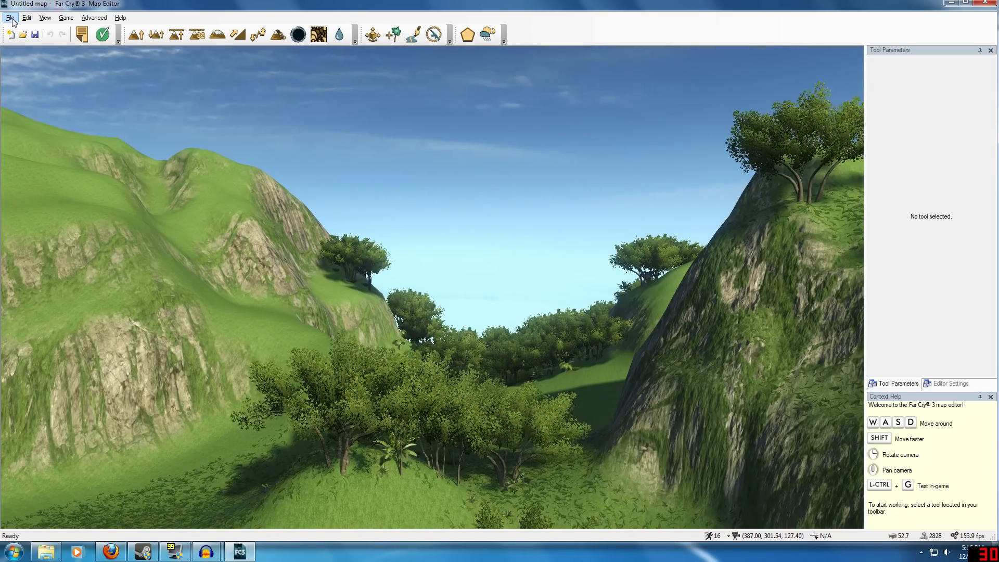
Create a new empty map in place of the generated mountain map
left_click(11, 18)
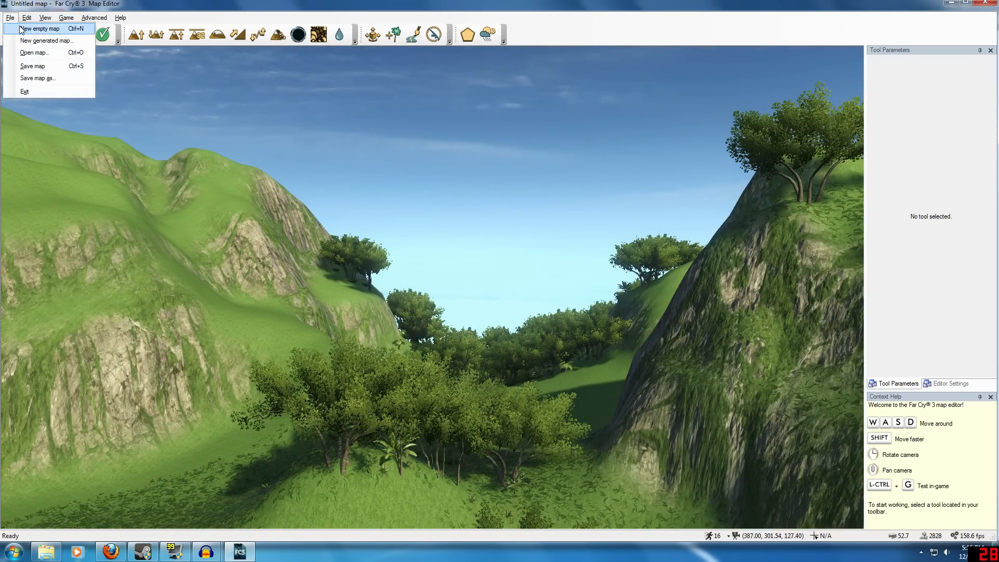
left_click(31, 39)
left_click(532, 310)
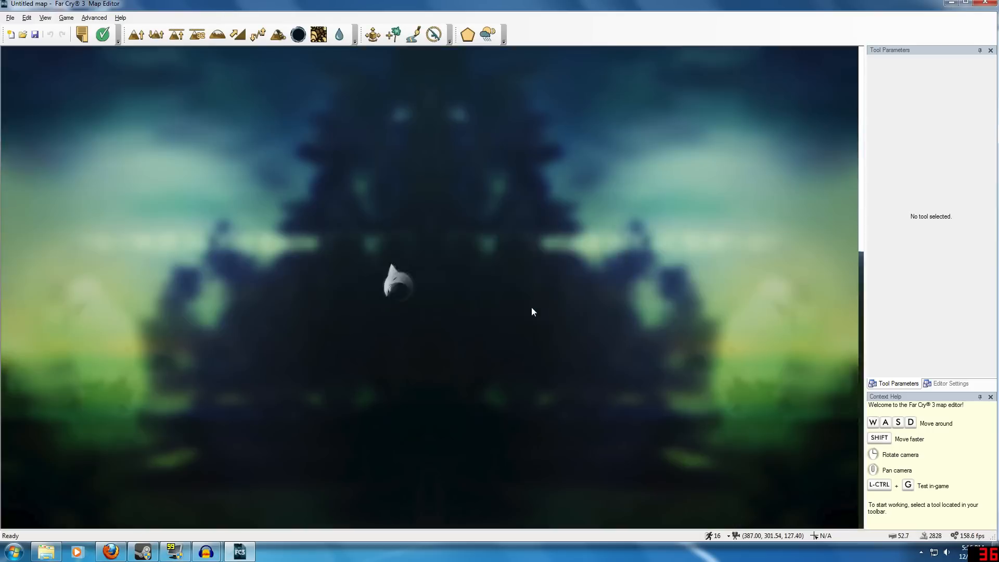
Open the map properties and examine the map size and player count options, keeping Small and 2-4
key("a")
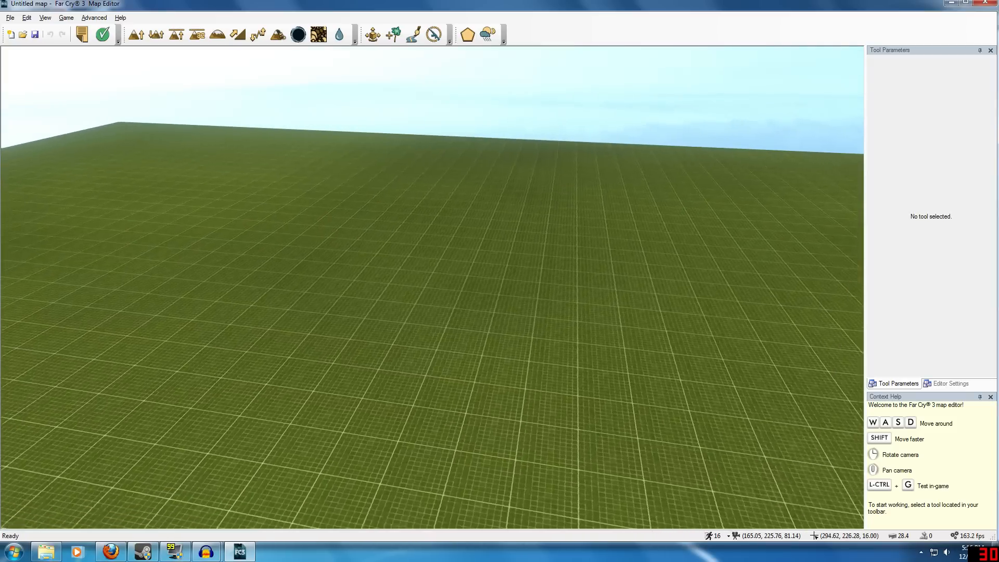
key("d")
right_click_drag(509, 298, 582, 234)
right_click_drag(158, 167, 141, 168)
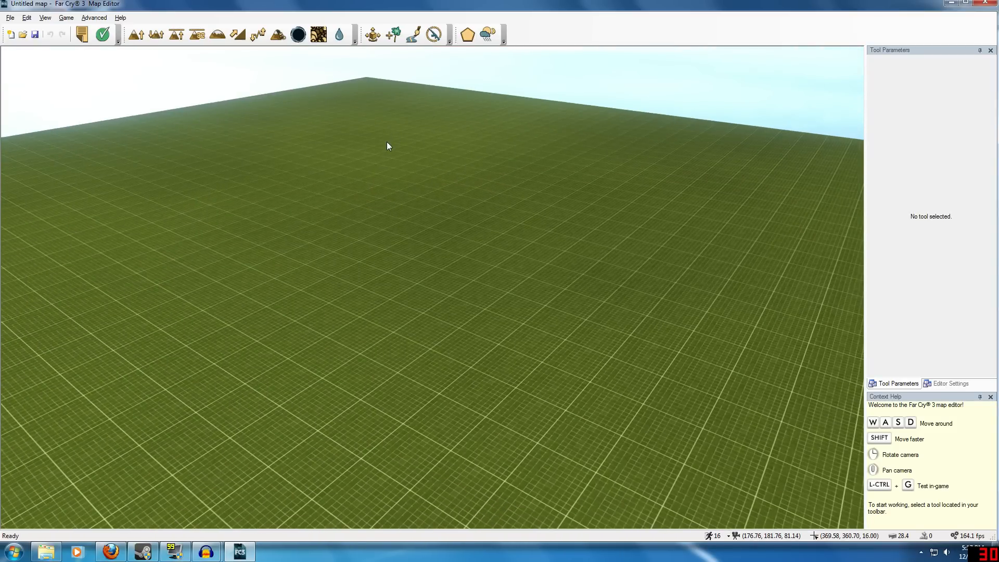
left_click(82, 34)
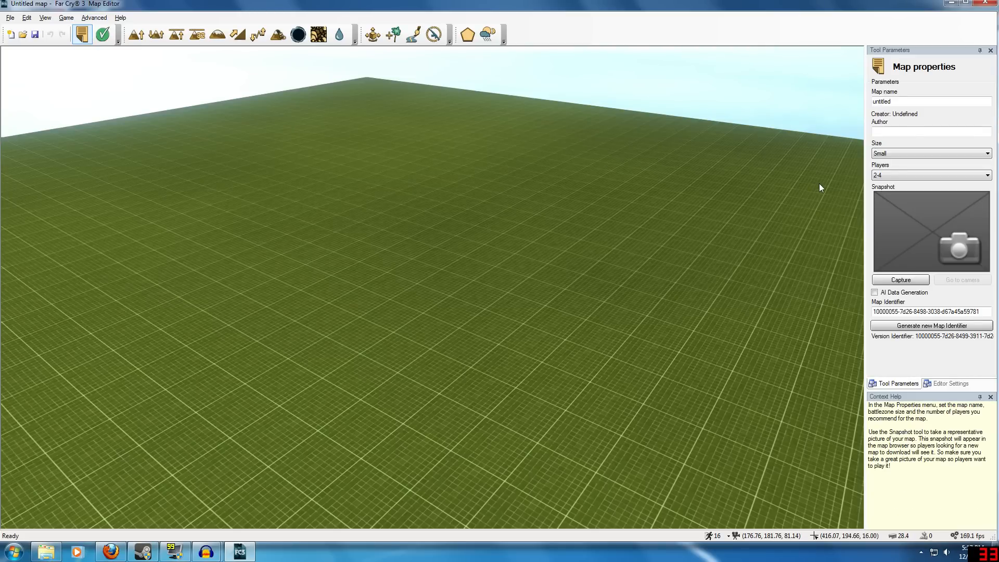
left_click(920, 152)
left_click(920, 152)
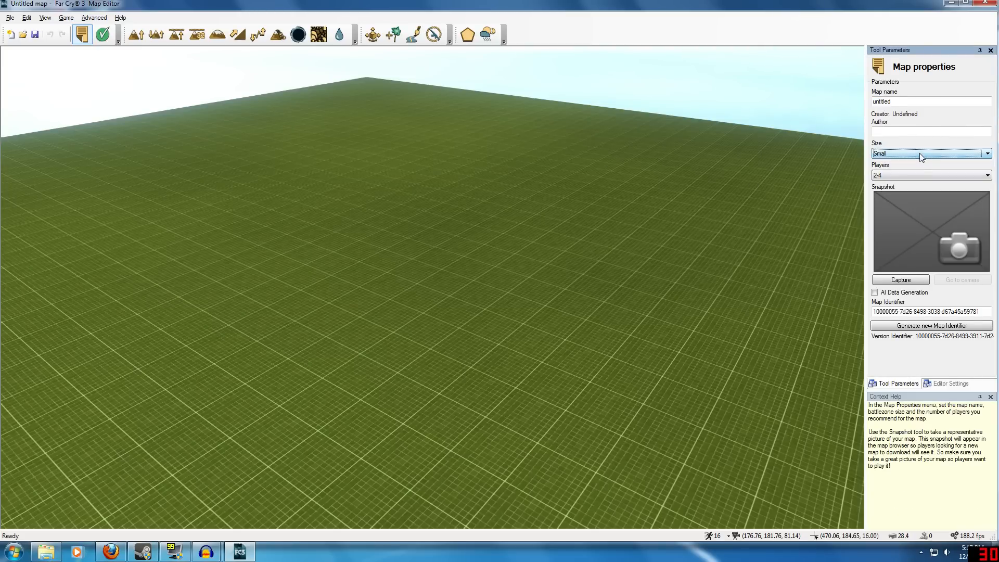
left_click(919, 175)
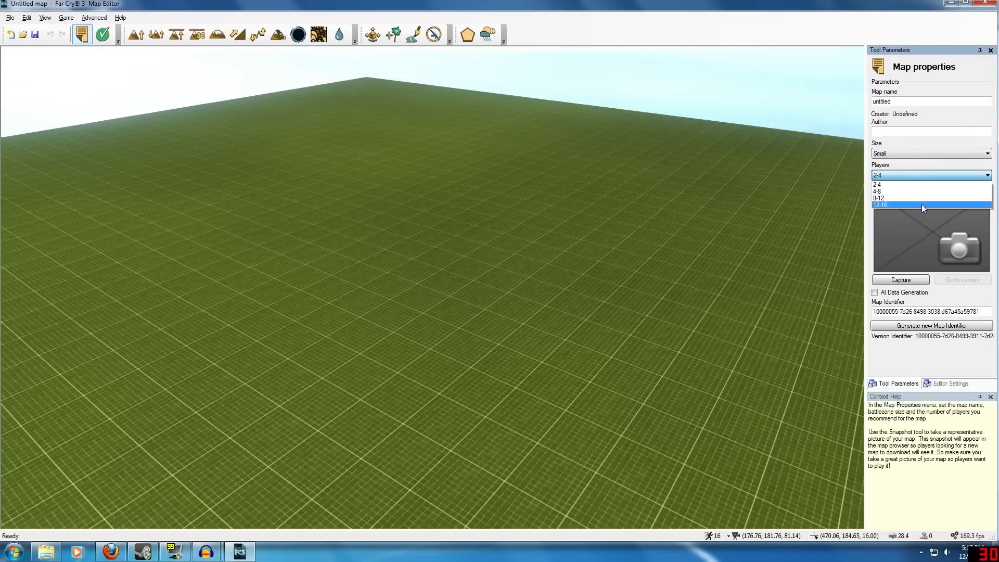
left_click(911, 185)
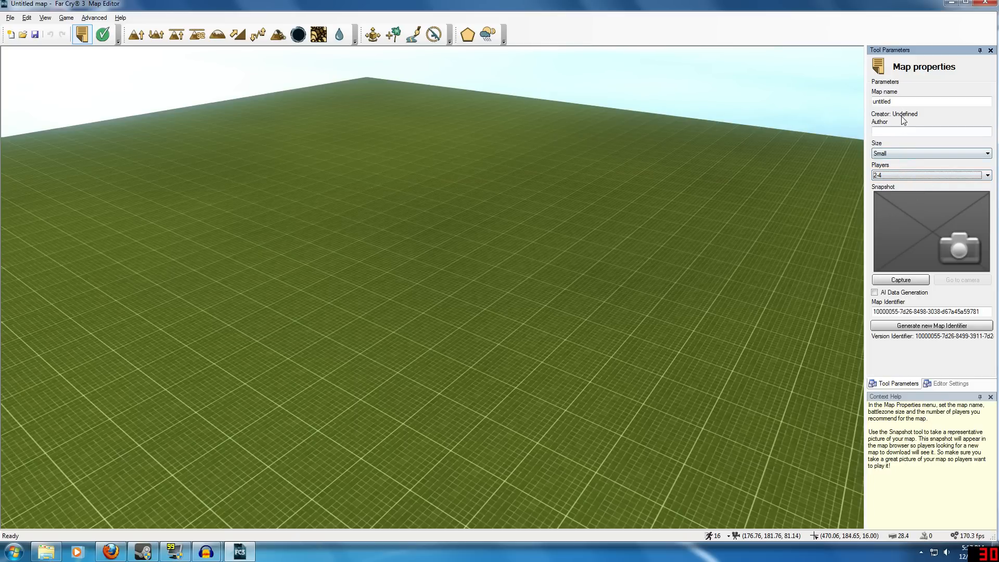
Open the map validation and review the Team Deathmatch criteria down to the weapons rule
left_click(97, 38)
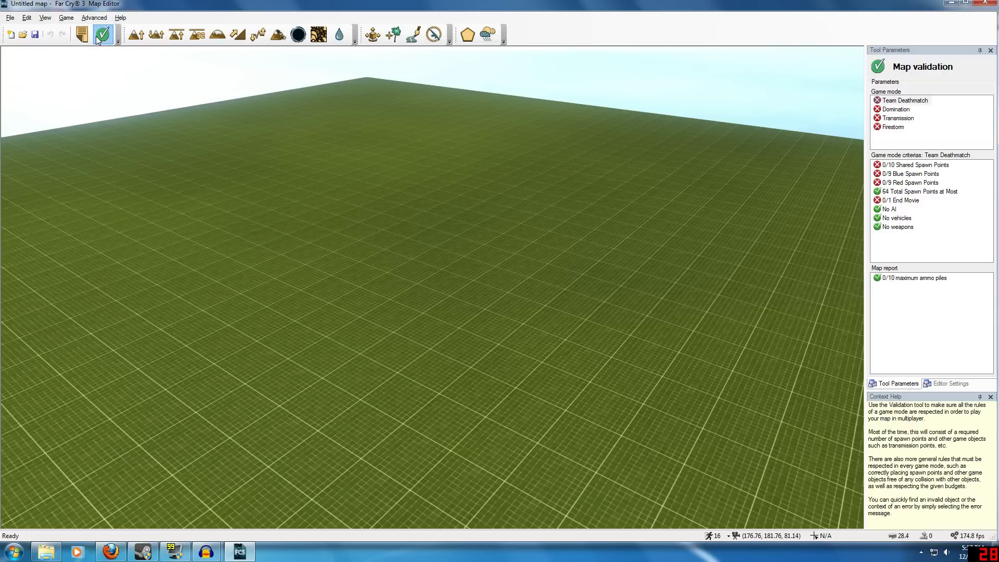
left_click(98, 40)
left_click(102, 34)
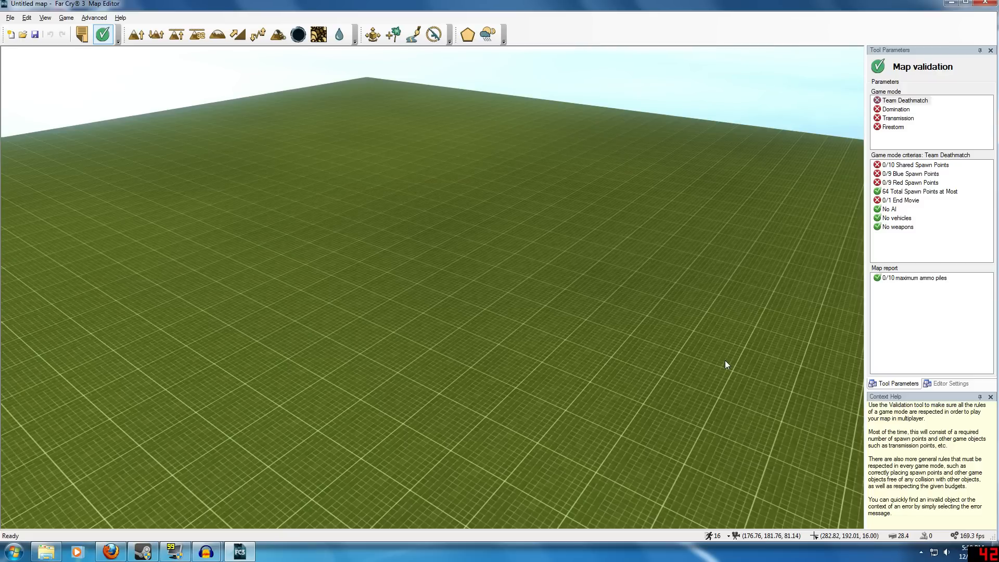
left_click(899, 228)
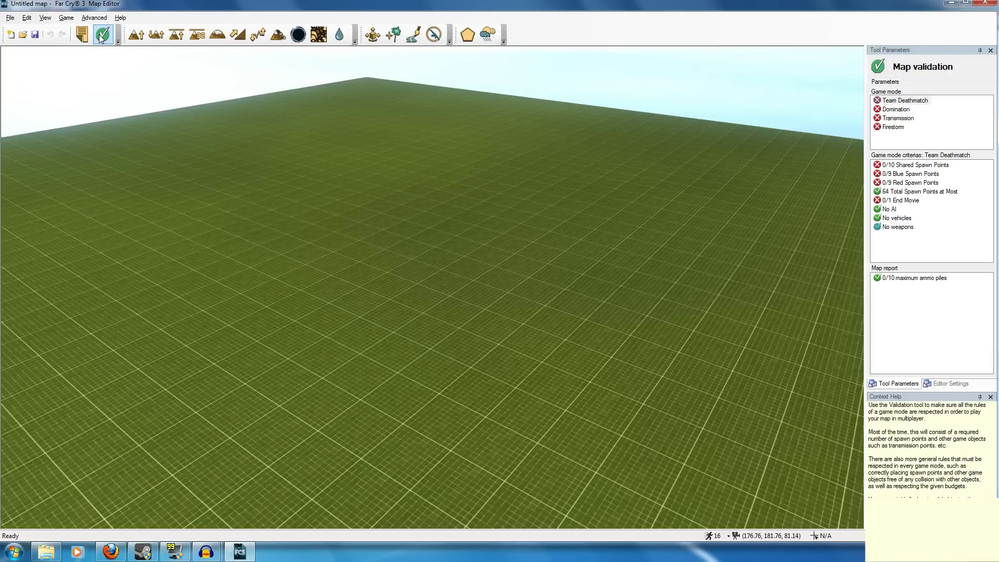
Review the validation criteria for Domination, Transmission and Firestorm, ending back on Team Deathmatch
left_click(906, 111)
left_click(908, 119)
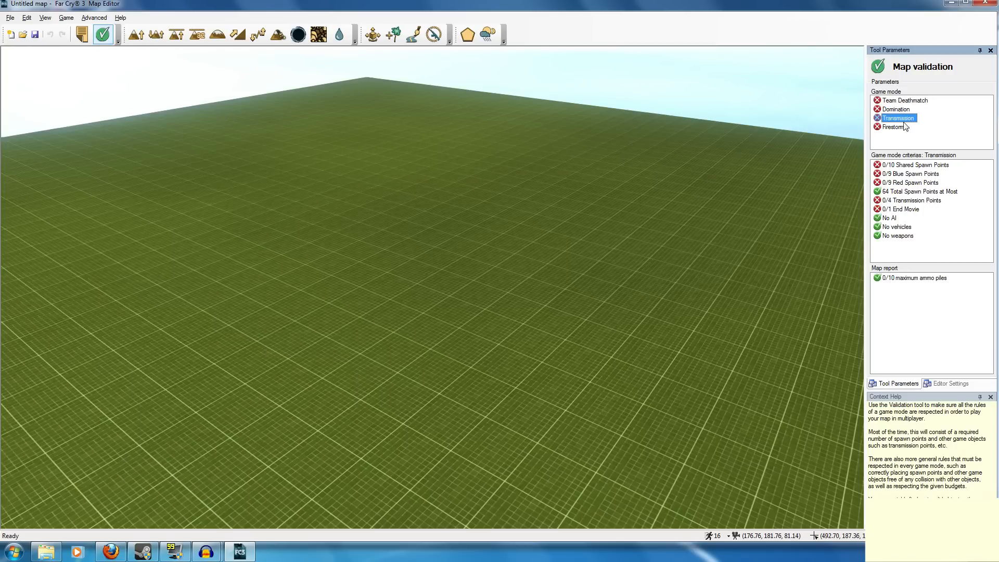
left_click(904, 127)
scroll(978, 208, "down", 3)
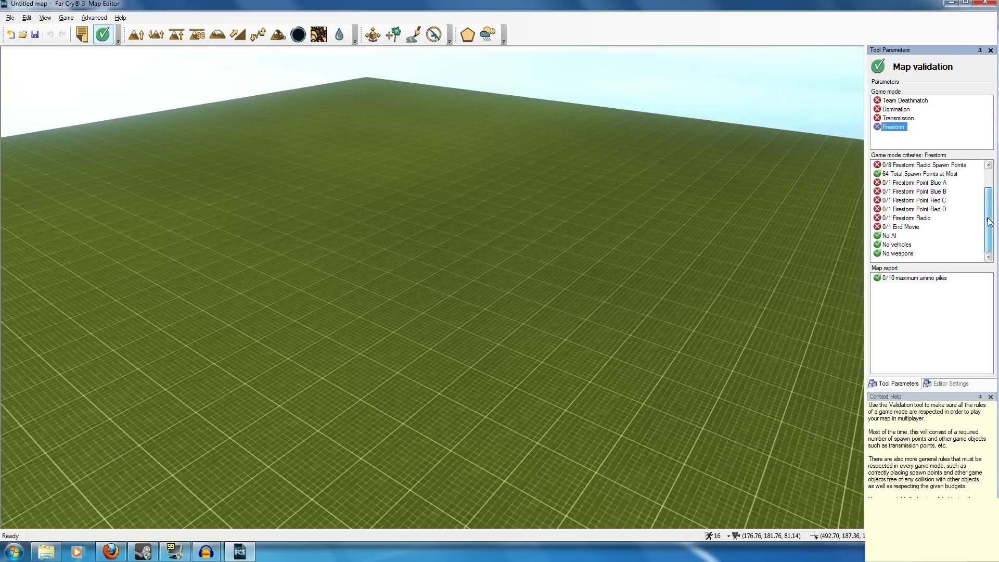
left_click(906, 100)
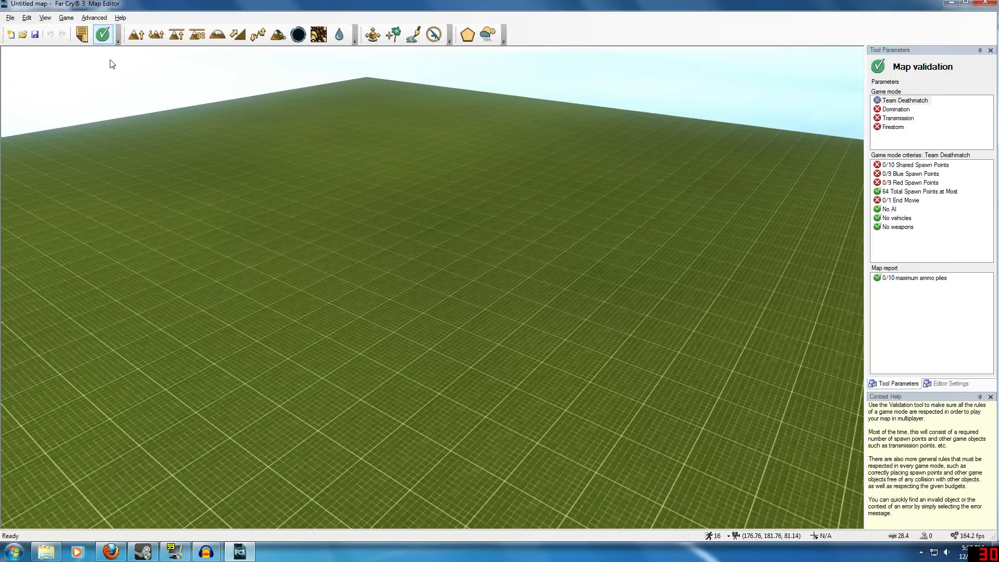
Raise a cluster of small hills near the middle of the flat terrain with the Terrain Bump tool at radius 8
left_click(132, 36)
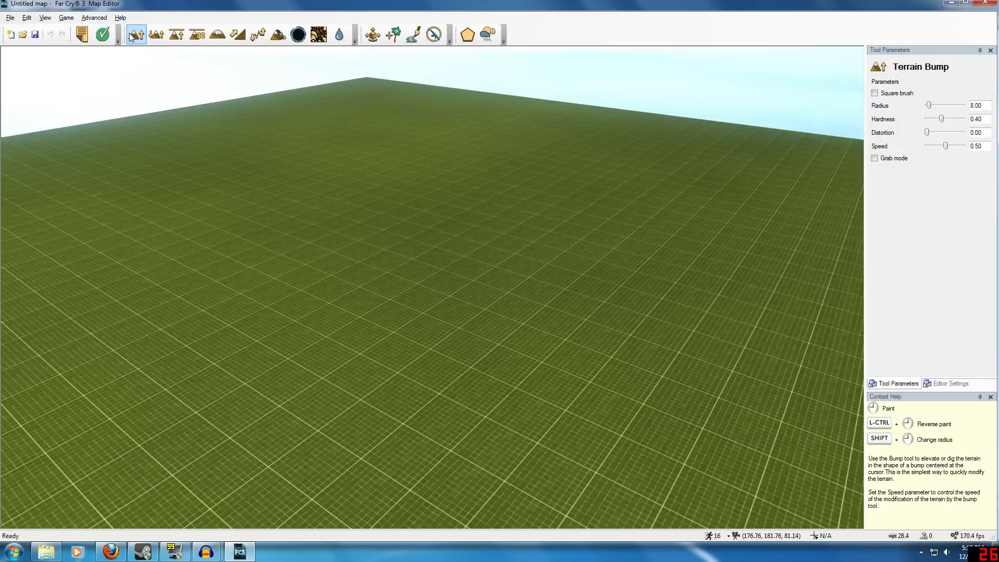
left_click(156, 34)
left_click(177, 35)
left_click(135, 35)
left_click_drag(453, 264, 411, 271)
mouse_move(348, 273)
left_mouse_down()
mouse_move(404, 281)
mouse_move(448, 250)
mouse_move(339, 281)
mouse_move(502, 262)
mouse_move(383, 302)
mouse_move(453, 263)
mouse_move(365, 281)
left_mouse_up()
Raise a plateau beside the hills with Terrain Set to Height at 32, and soften it with Terrain Smooth
left_click(197, 35)
mouse_move(514, 323)
left_mouse_down()
mouse_move(625, 245)
mouse_move(708, 275)
left_mouse_up()
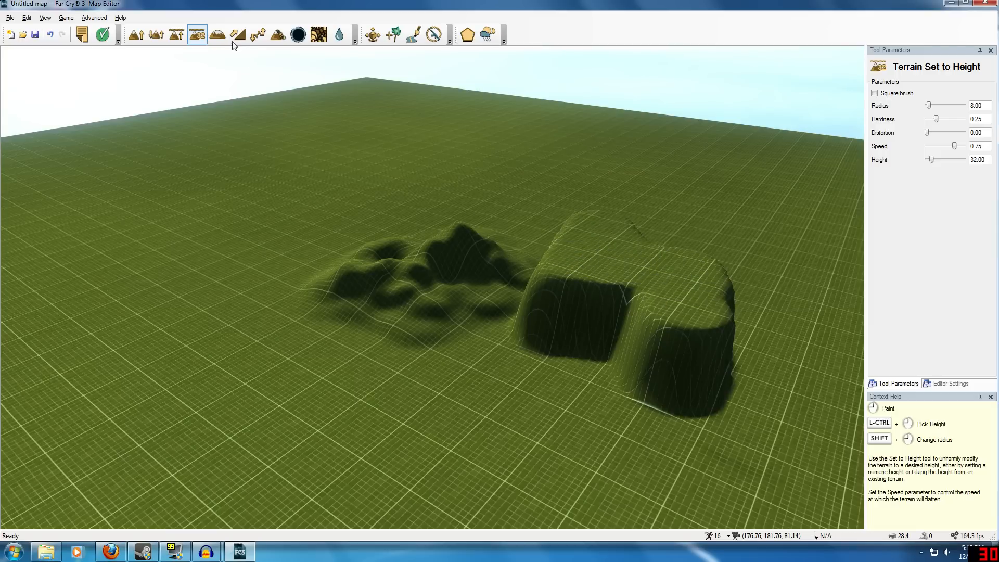
left_click(218, 35)
mouse_move(562, 251)
left_mouse_down()
mouse_move(602, 357)
mouse_move(475, 259)
left_mouse_up()
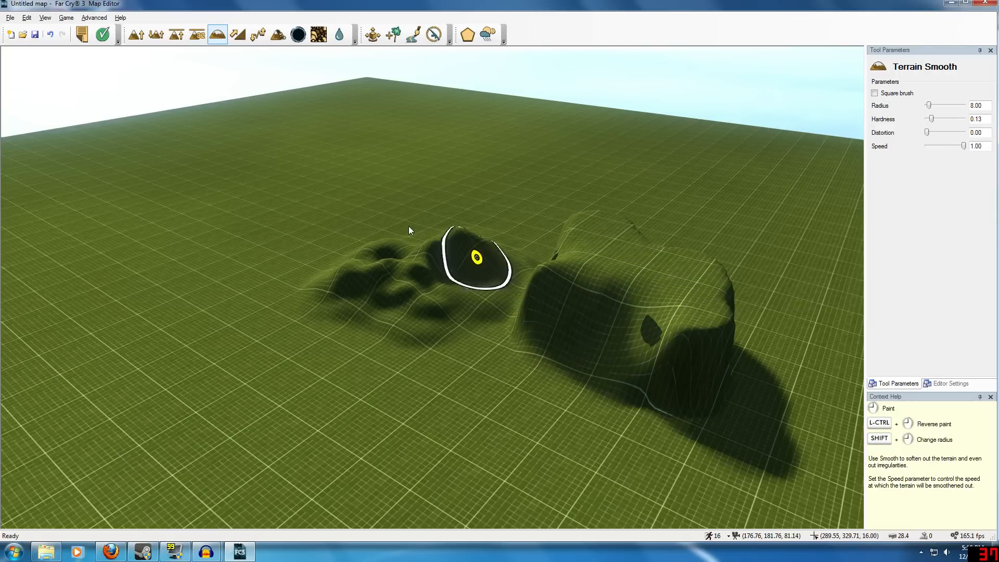
Roughen the flat ground beside the small hills with Terrain Noise set to Raise only, and apply erosion there
left_click(258, 35)
mouse_move(181, 325)
left_mouse_down()
mouse_move(188, 275)
mouse_move(312, 459)
left_mouse_up()
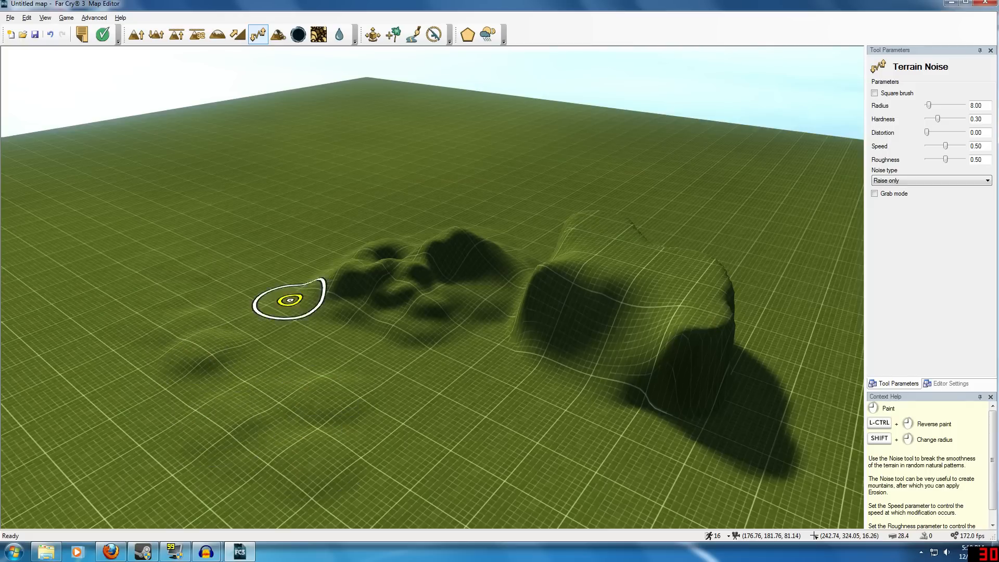
left_click(278, 35)
mouse_move(200, 325)
left_mouse_down()
mouse_move(200, 391)
mouse_move(224, 349)
left_mouse_up()
Cut a hole with radius 8 in the flat ground beside the plateau using the Terrain Hole tool
left_click(297, 33)
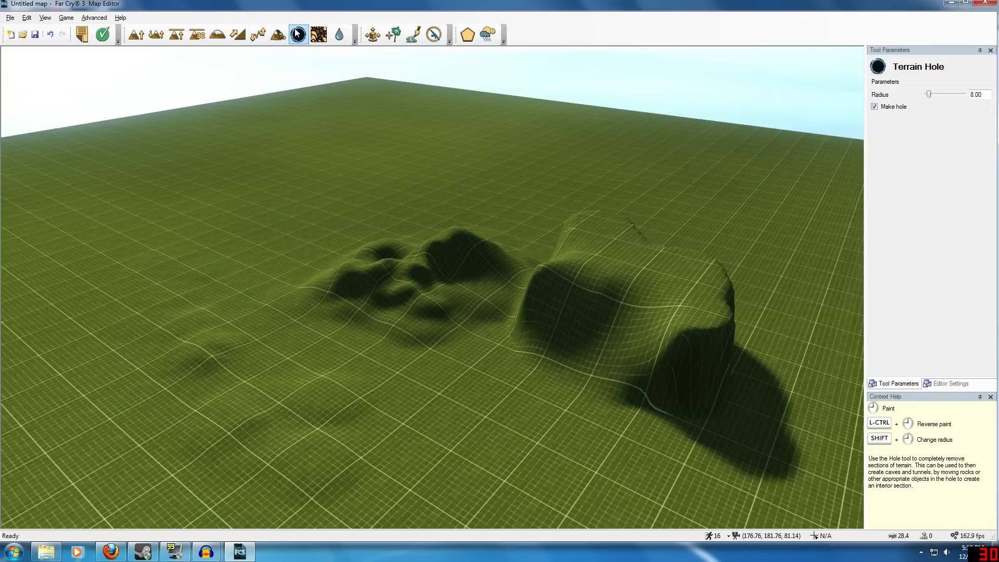
mouse_move(431, 364)
right_mouse_down()
mouse_move(578, 301)
mouse_move(185, 344)
mouse_move(354, 221)
mouse_move(381, 181)
mouse_move(183, 333)
mouse_move(99, 343)
mouse_move(112, 299)
mouse_move(237, 240)
mouse_move(436, 361)
right_mouse_up()
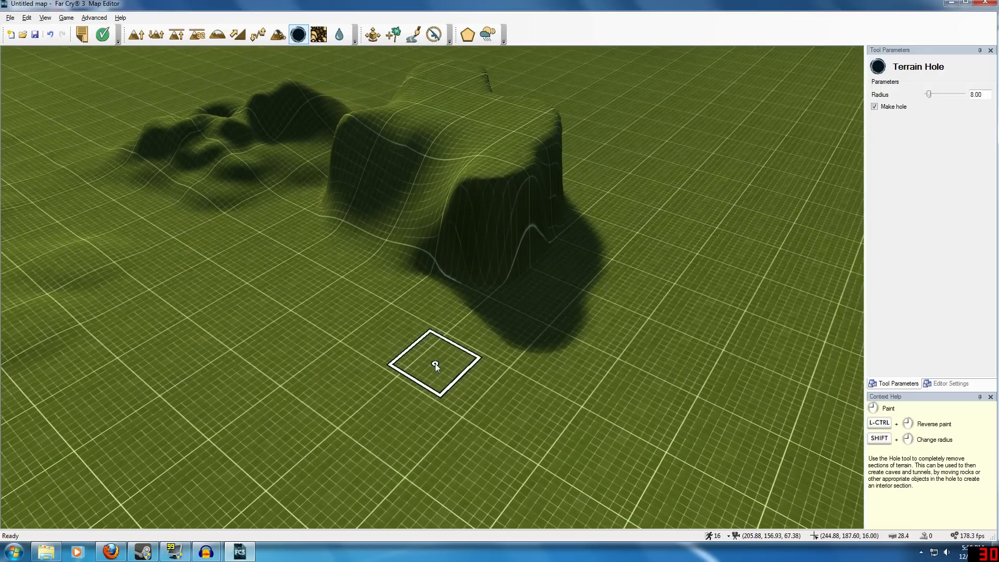
left_click(525, 362)
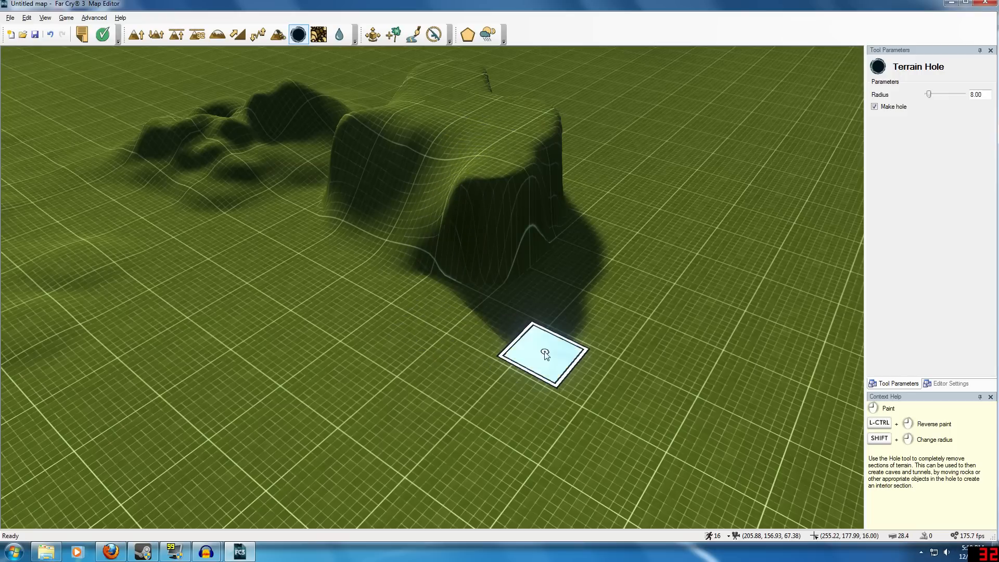
Start an in-game test of the map from a viewpoint close to the terrain hole
mouse_move(393, 334)
right_mouse_down()
mouse_move(393, 307)
mouse_move(339, 239)
mouse_move(38, 268)
right_mouse_up()
key("w")
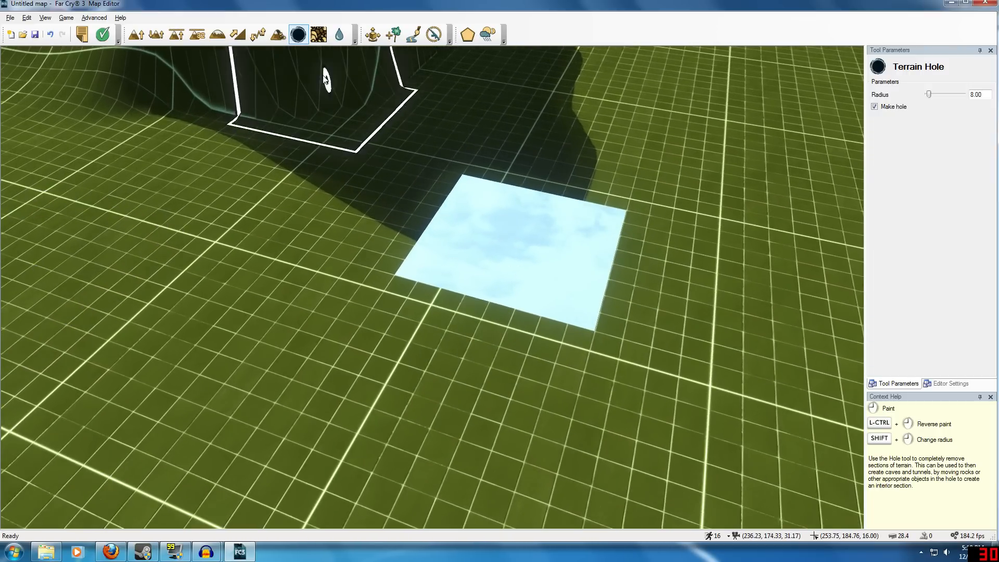
left_click(66, 18)
left_click(75, 29)
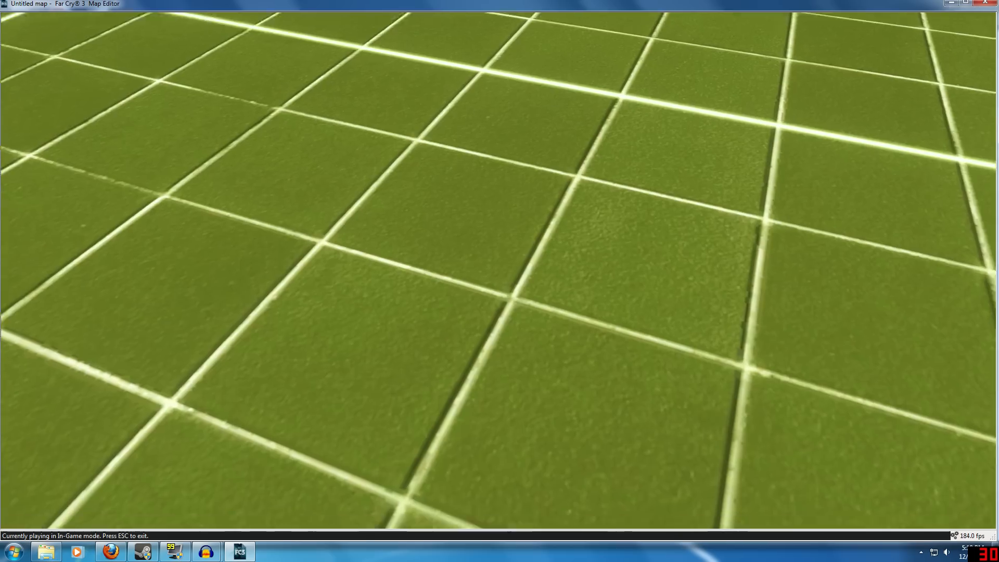
Run across the flat ground in the in-game test, and aim and fire the rifle towards the hills
key("w")
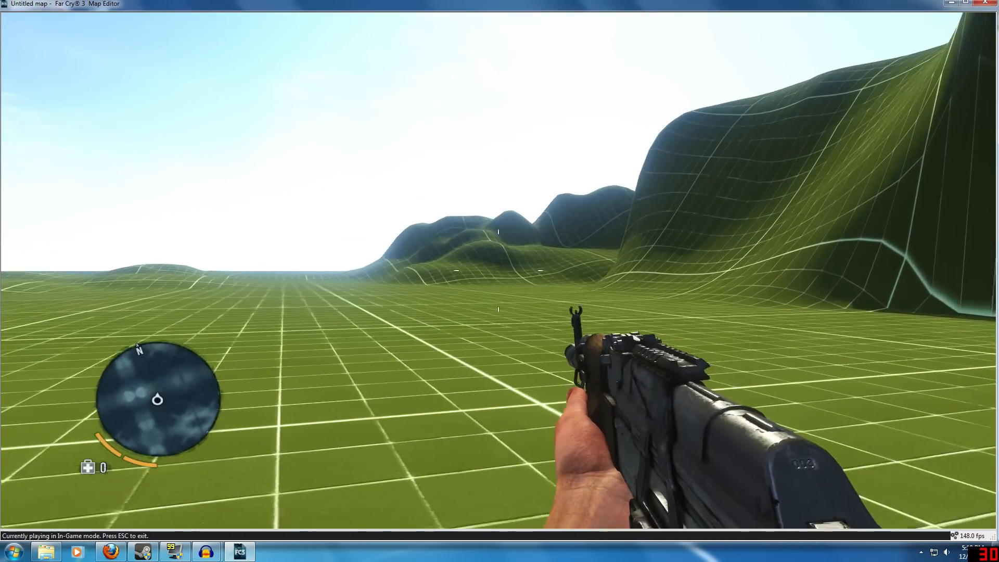
key("shift+w")
right_click(498, 271)
left_click(499, 271)
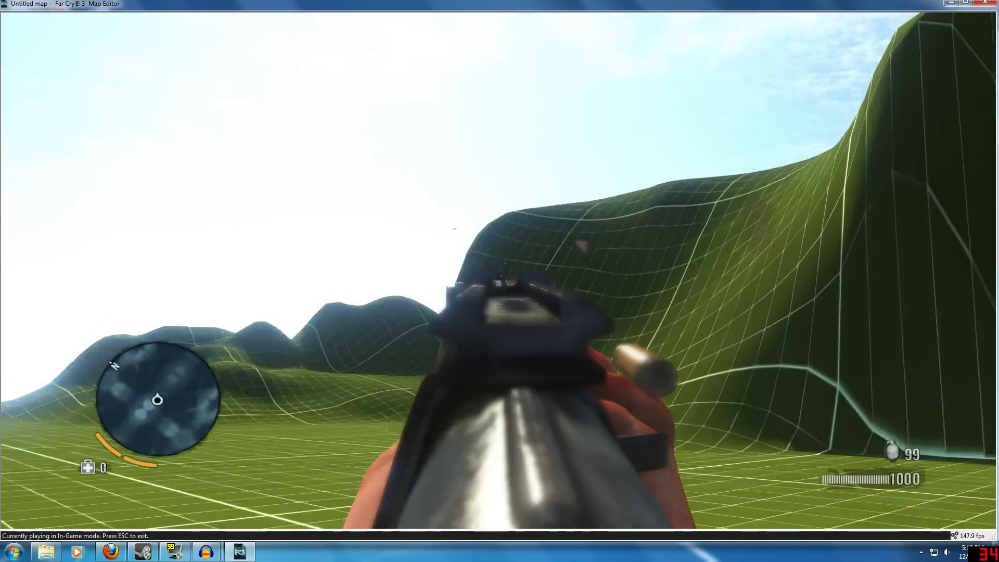
key("shift+w")
key("shift+w")
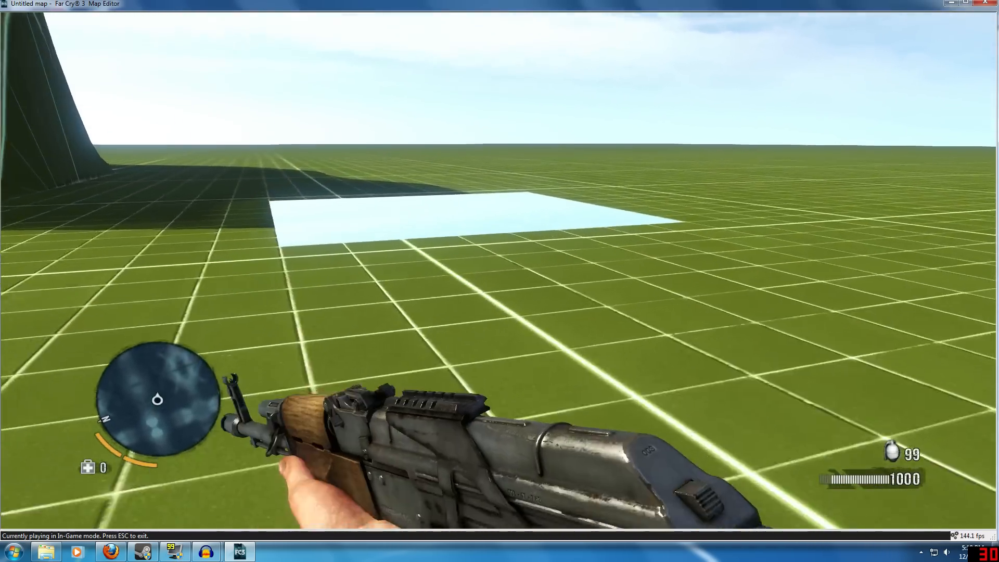
Walk into the terrain hole to test falling through it, and end the in-game test
key("w")
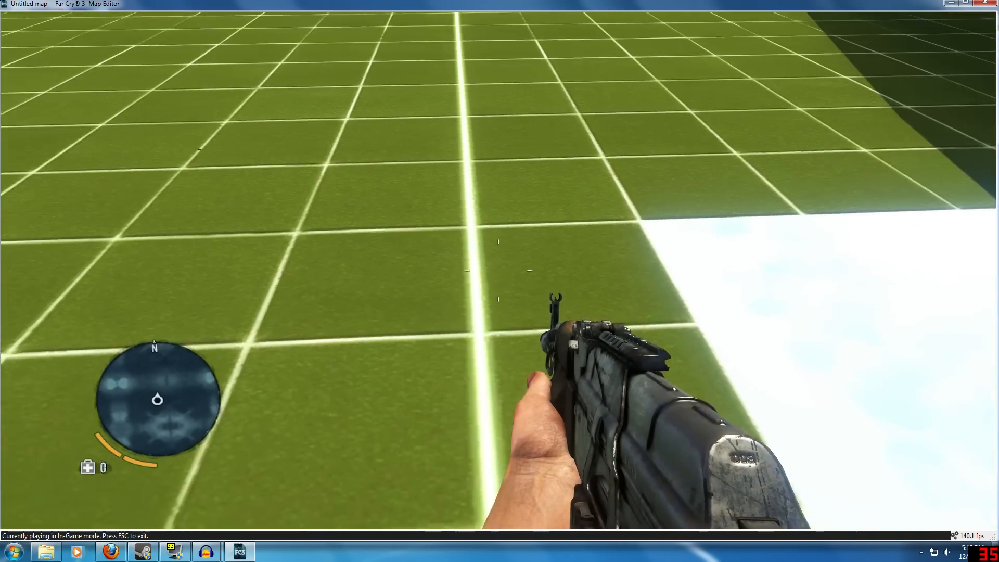
key("d")
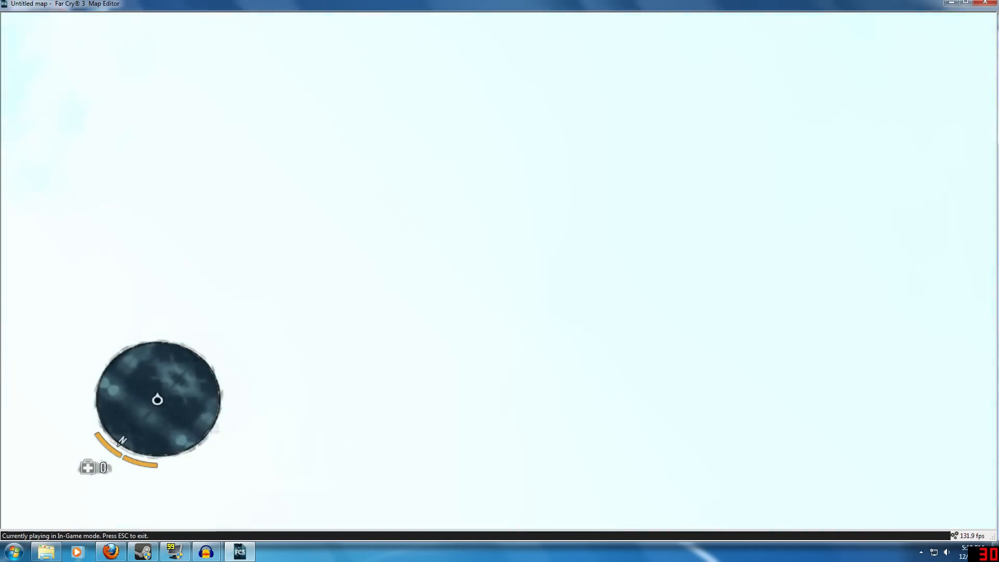
key("Escape")
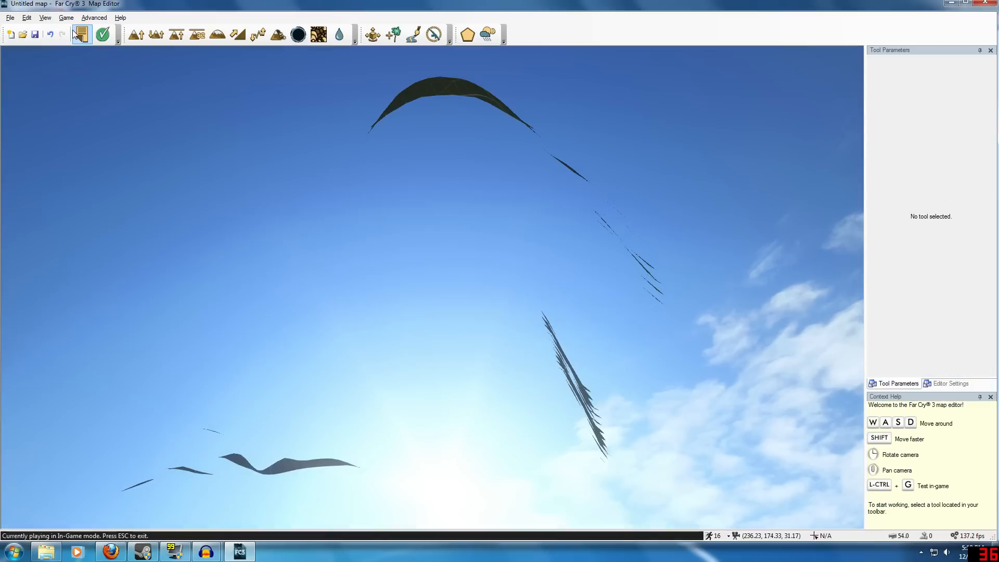
Undo the terrain hole cut in the flat ground beside the plateau
right_click_drag(111, 115, 416, 401)
key("w")
key("s")
key("w")
right_click_drag(156, 208, 181, 124)
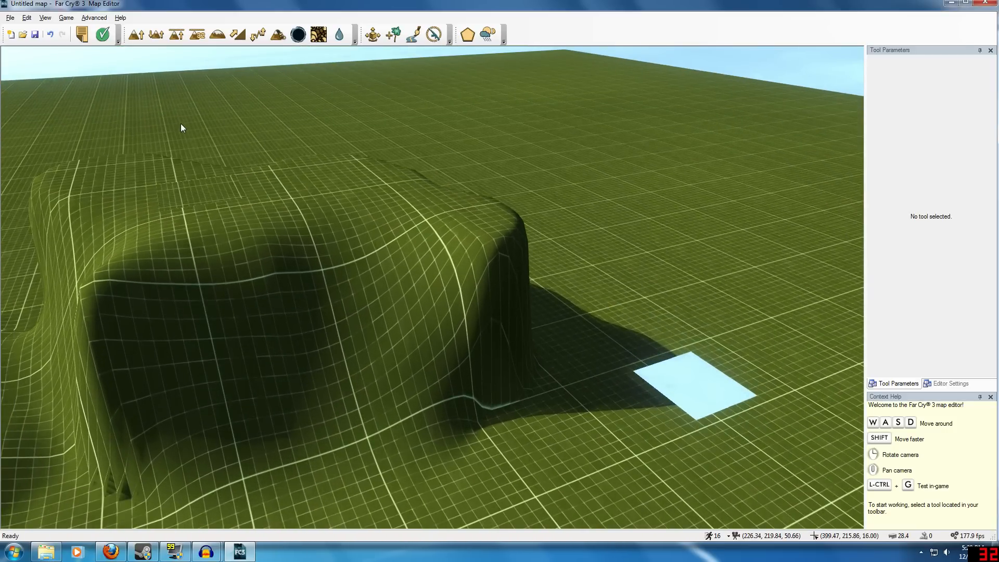
key("ctrl+z")
key("w")
key("d")
right_click_drag(219, 78, 161, 78)
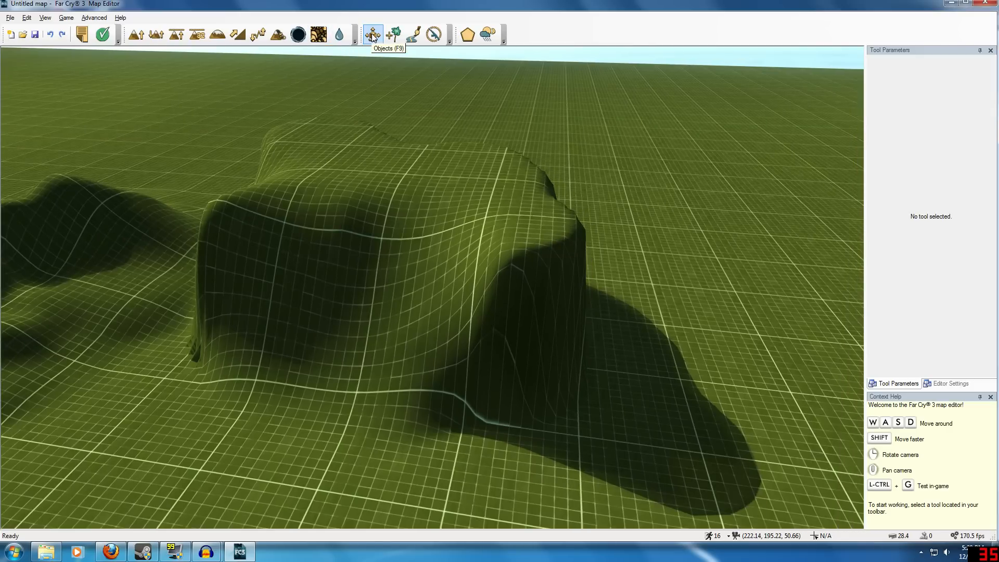
Create a new generated map of the Mainland Mountains type
left_click(10, 18)
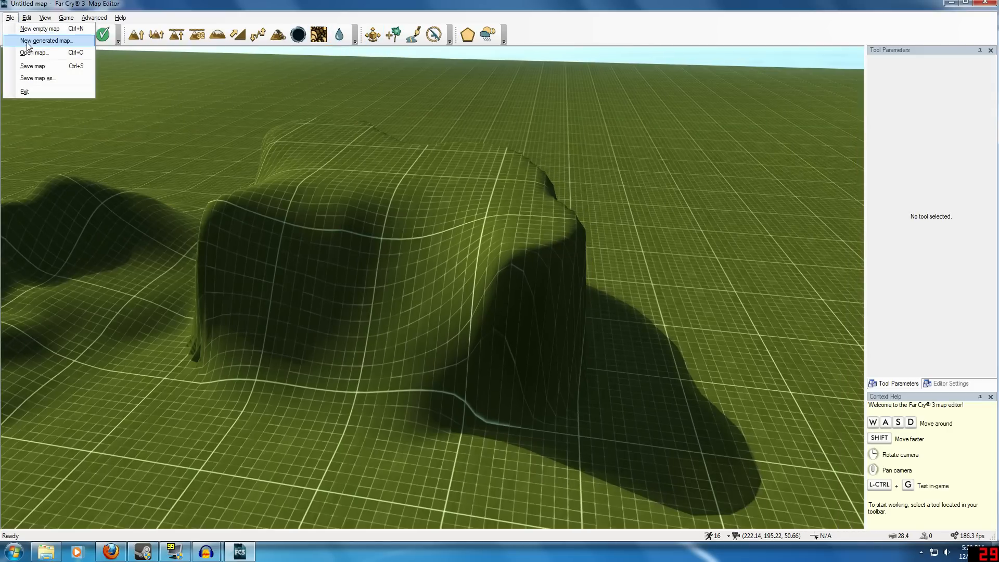
left_click(45, 41)
left_click(539, 310)
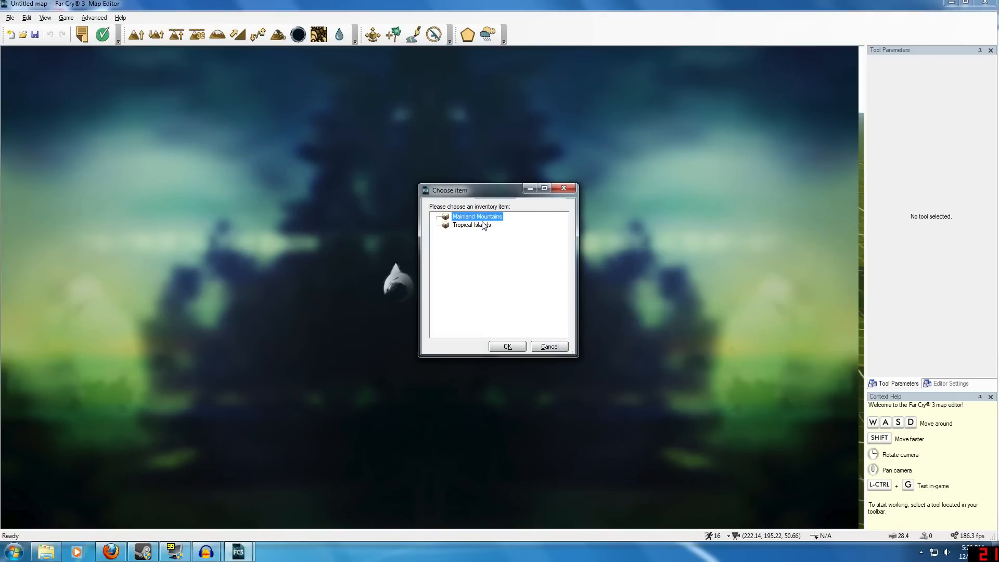
left_click(501, 348)
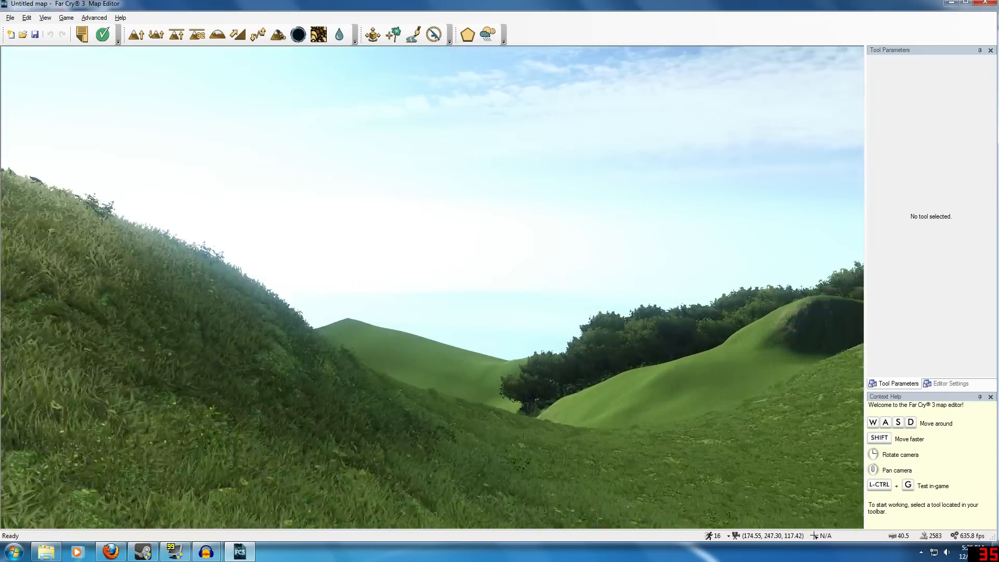
Place a Fish Market from the Village object category on the grassy clearing between the trees
key("w")
right_click_drag(432, 287, 120, 338)
key("w")
key("s")
right_click_drag(512, 243, 682, 250)
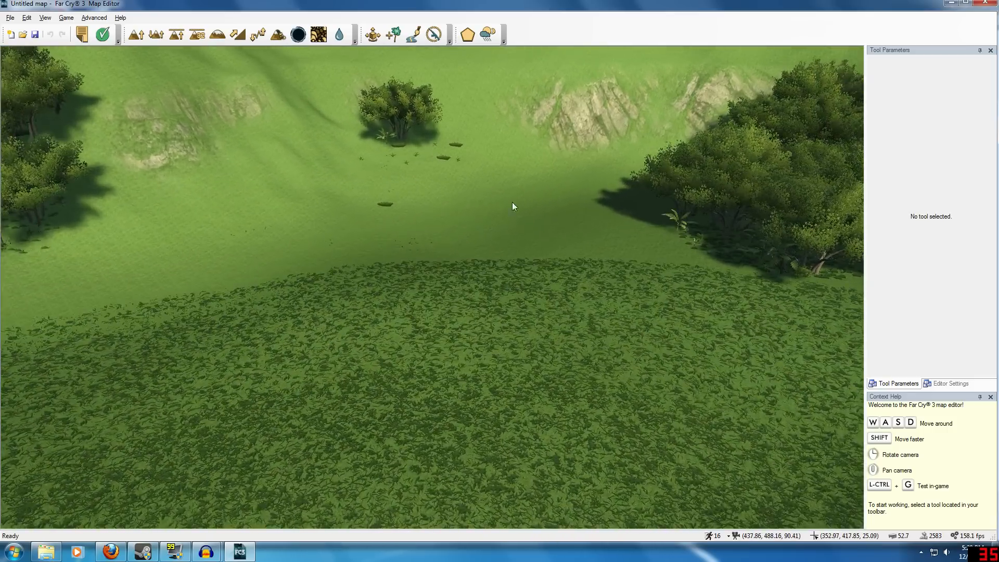
left_click(373, 37)
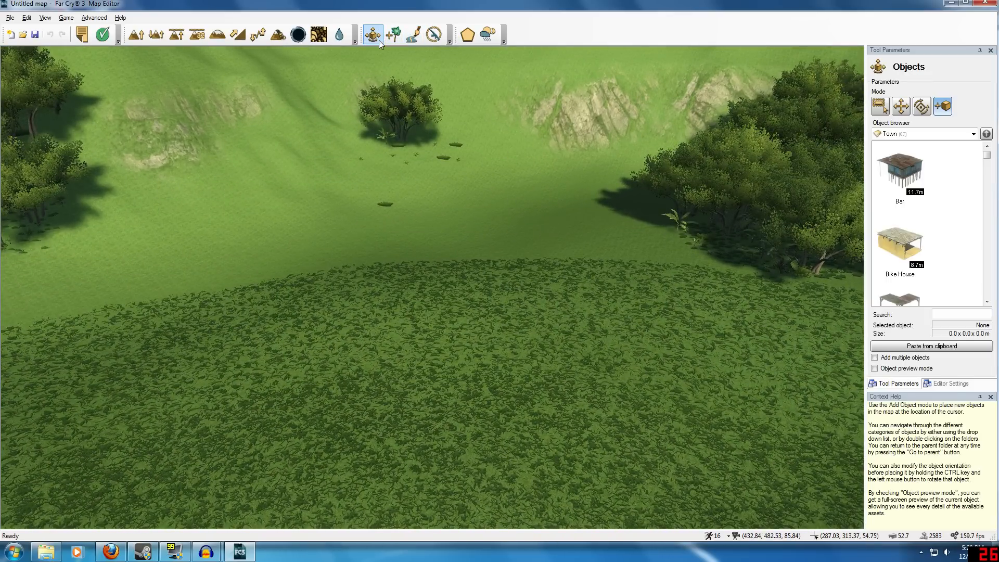
left_click(986, 134)
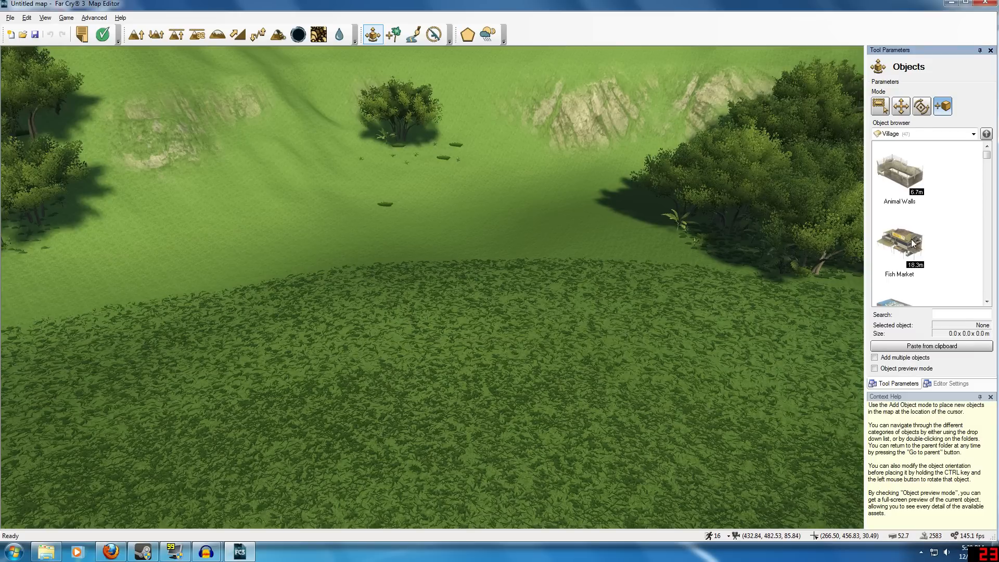
left_click(912, 242)
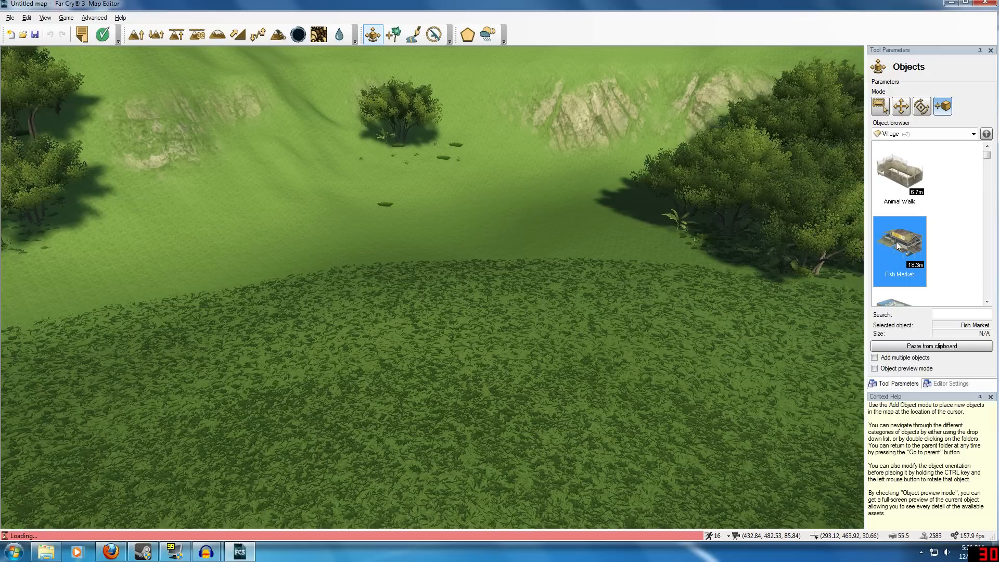
left_click(589, 342)
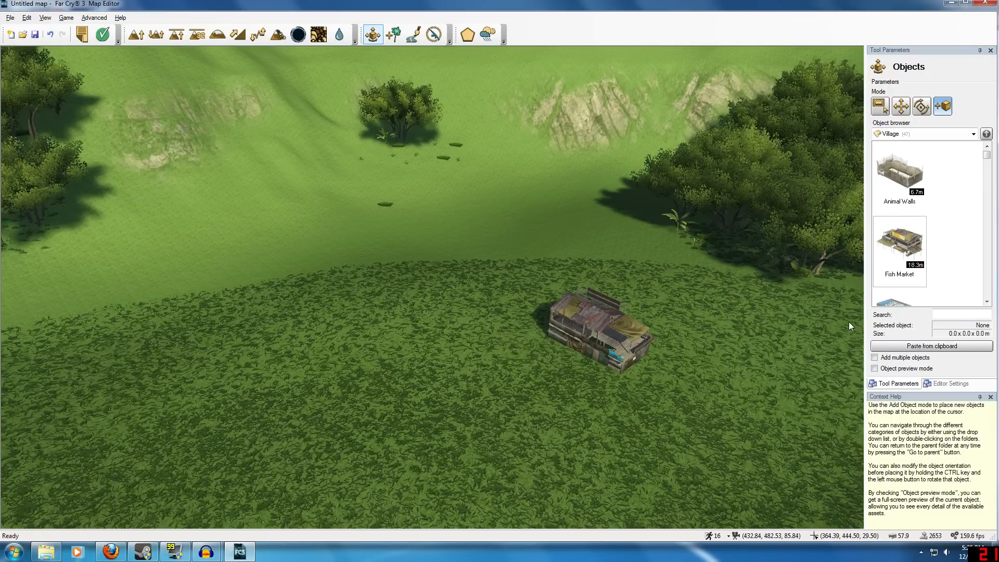
Place a Fish Table from the Village objects on the grass beside the Fish Market
scroll(969, 239, "down", 3)
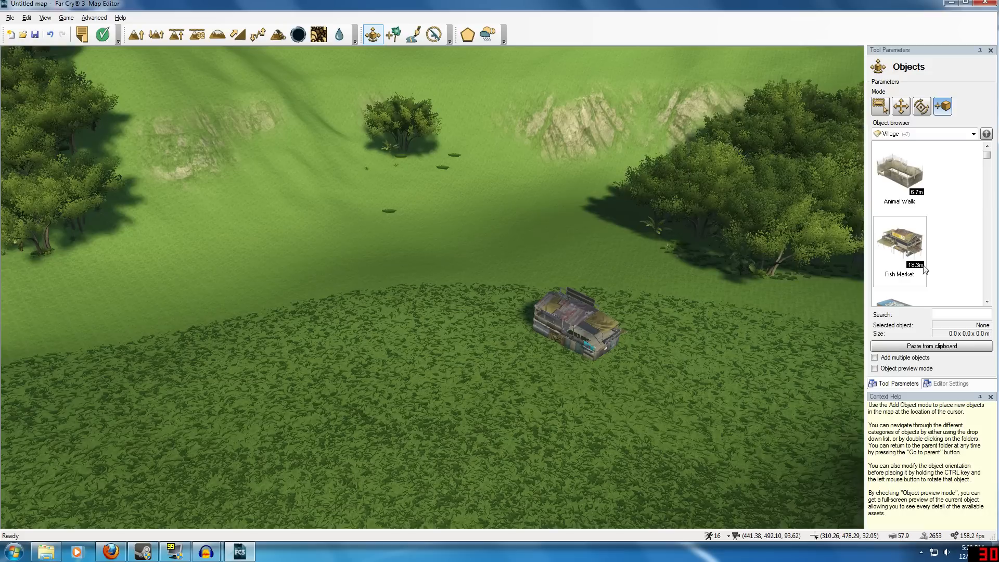
left_click(987, 302)
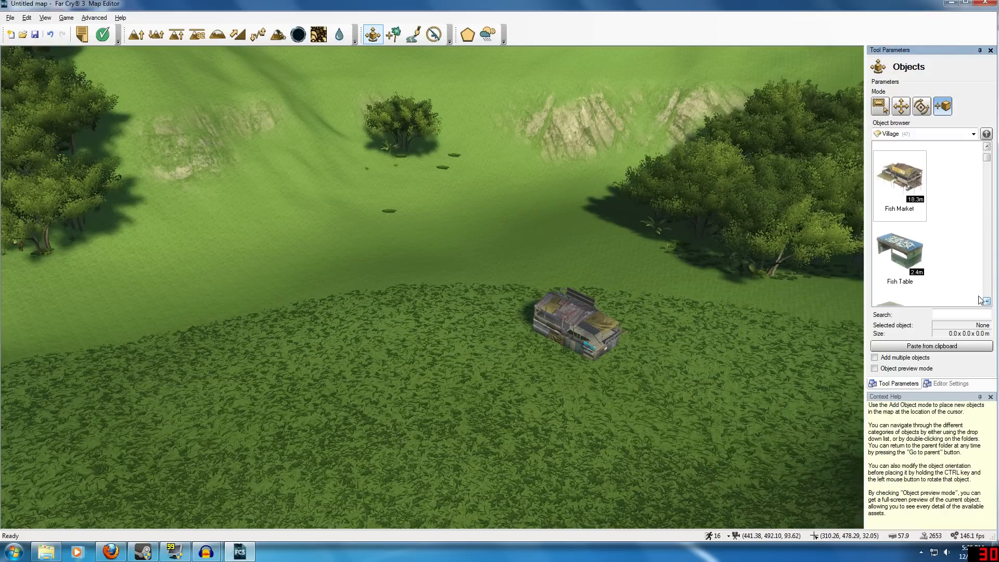
left_click(900, 250)
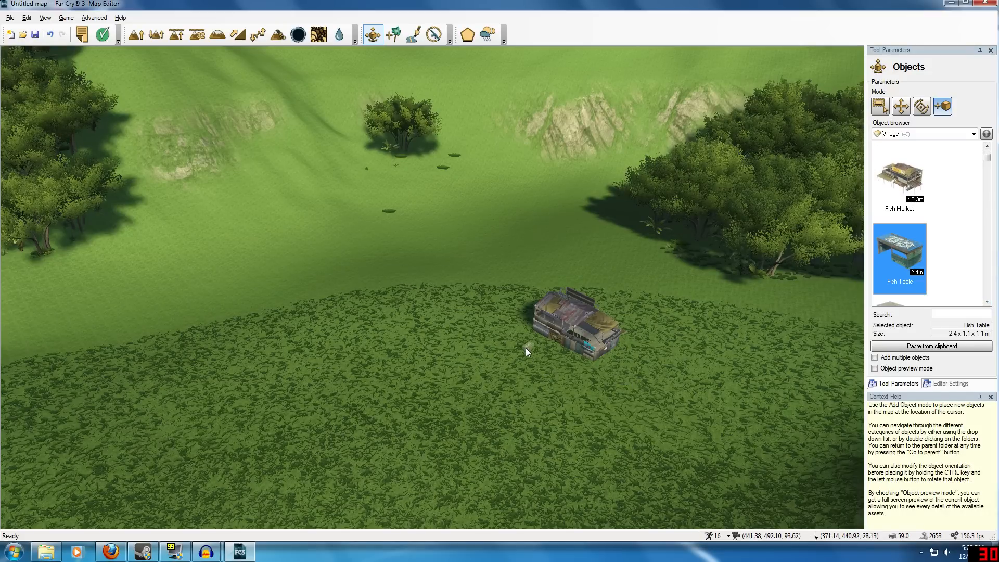
left_click(525, 348)
Browse further through the Village objects and place Village House 11 in the foreground of the clearing
left_click(987, 302)
left_click(987, 302)
left_click(987, 302)
left_click(987, 302)
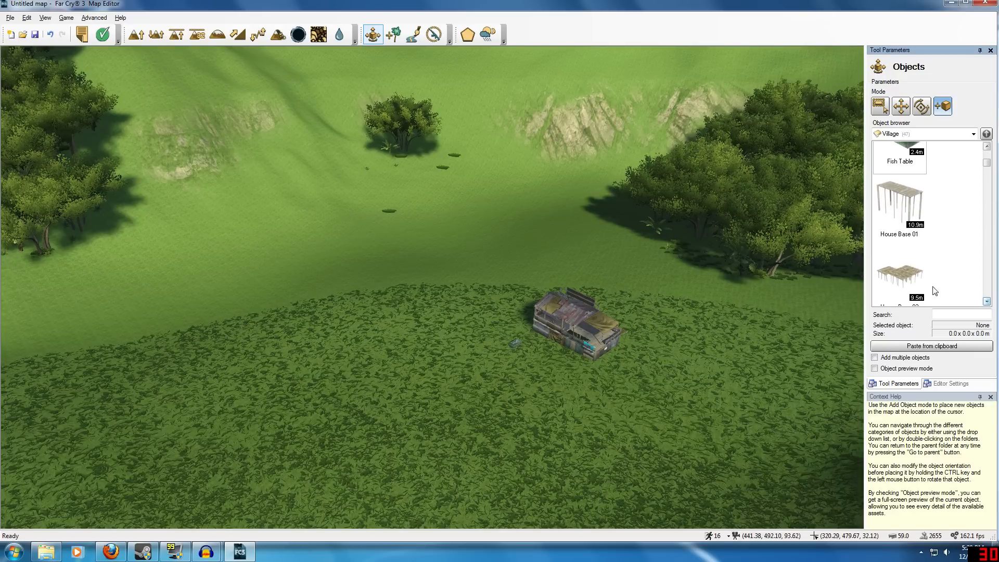
left_click(899, 208)
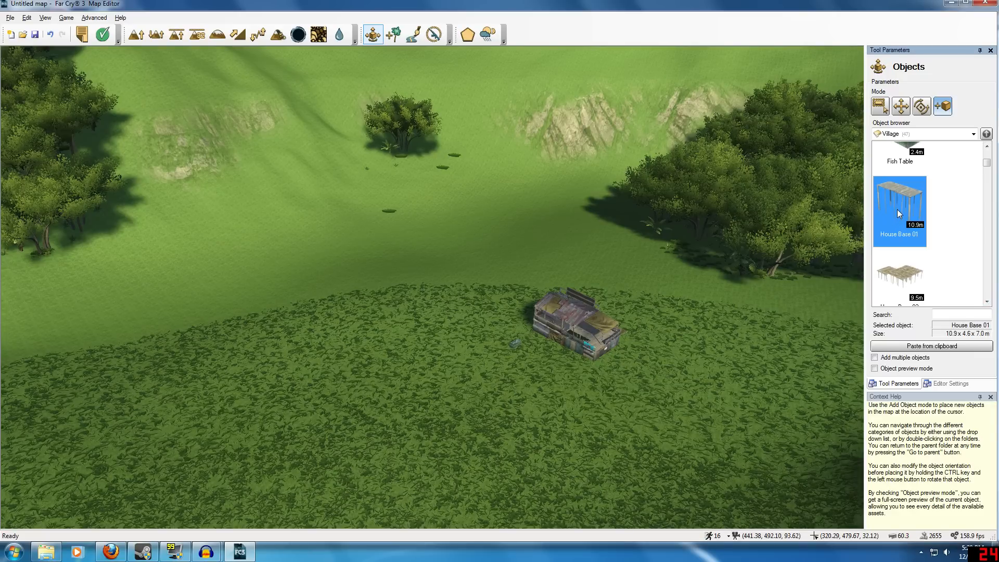
left_click(906, 151)
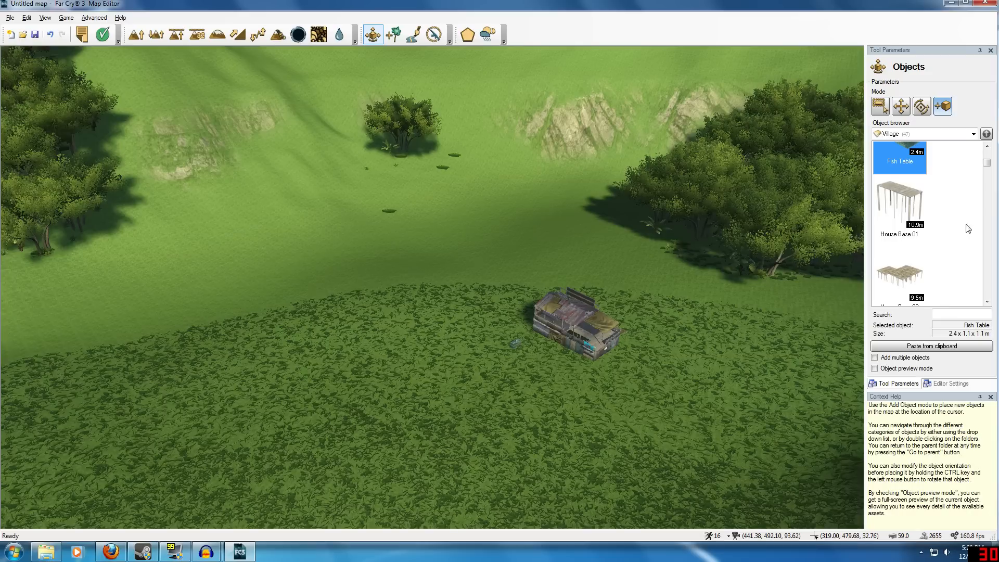
left_click_drag(985, 164, 992, 233)
left_click(895, 189)
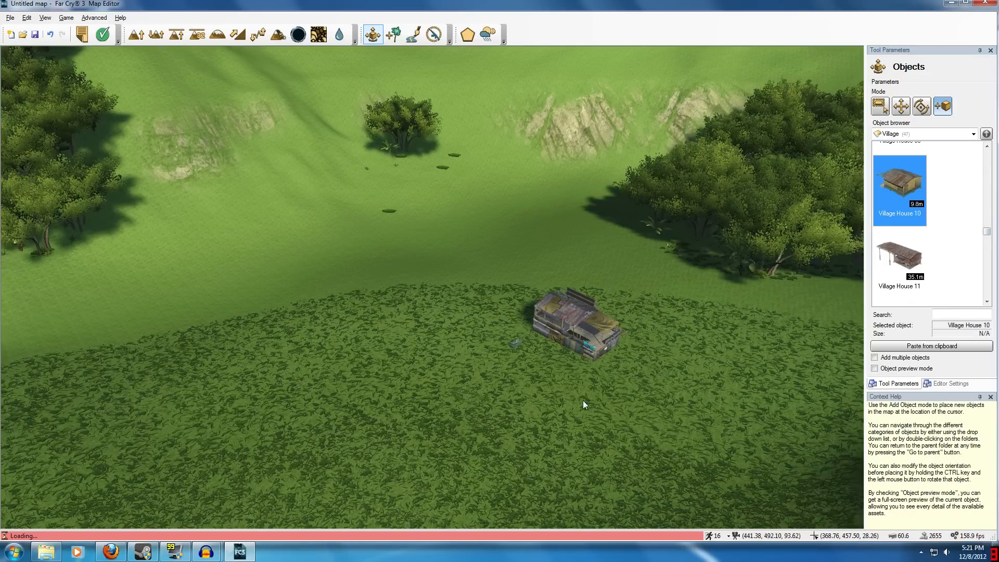
left_click(906, 255)
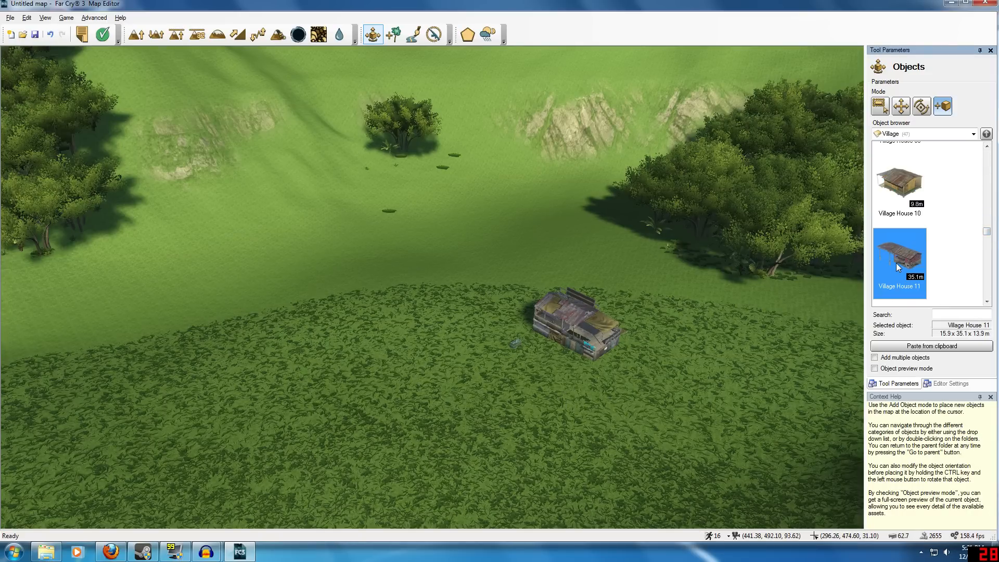
left_click(395, 441)
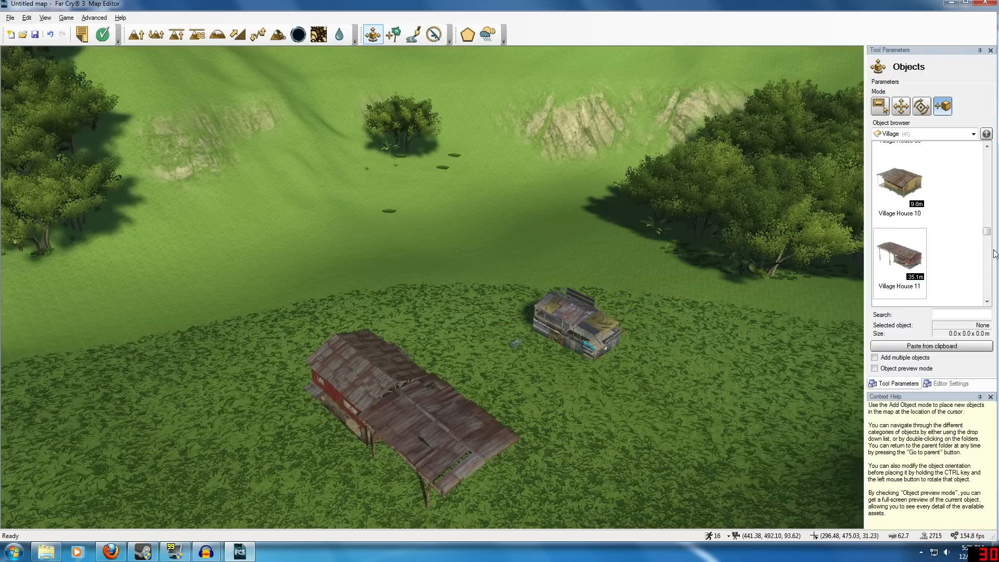
Place Village Shack 02 on the ground behind the Fish Market
left_click_drag(988, 234, 987, 251)
left_click(902, 227)
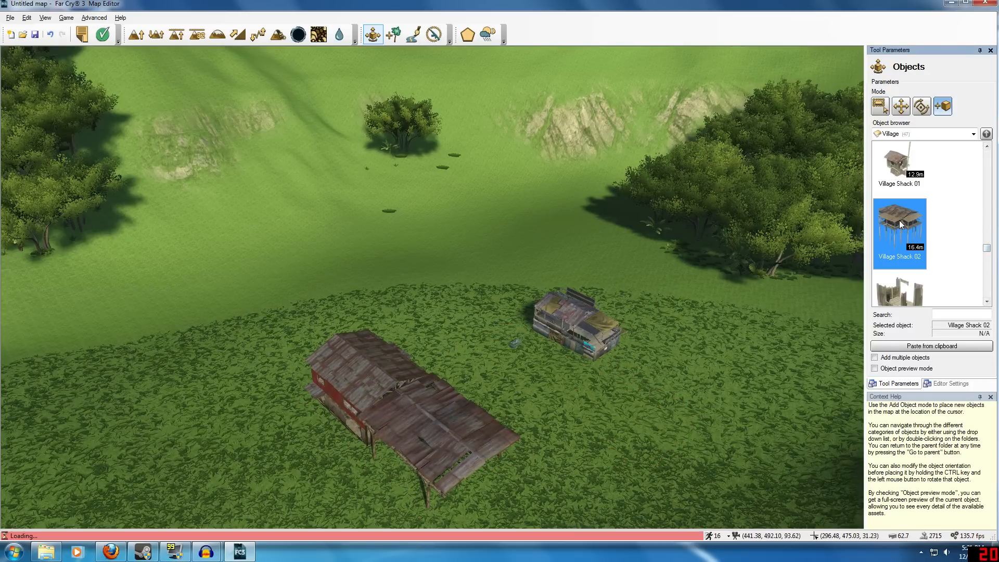
left_click(503, 267)
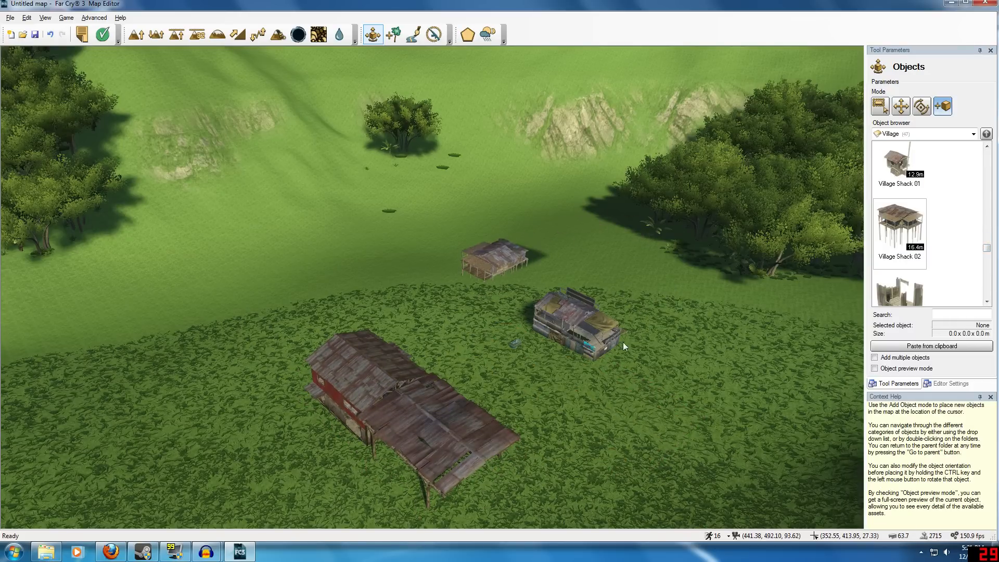
Place Village Wood Stairs against the near corner of the Fish Market
scroll(966, 277, "down", 2)
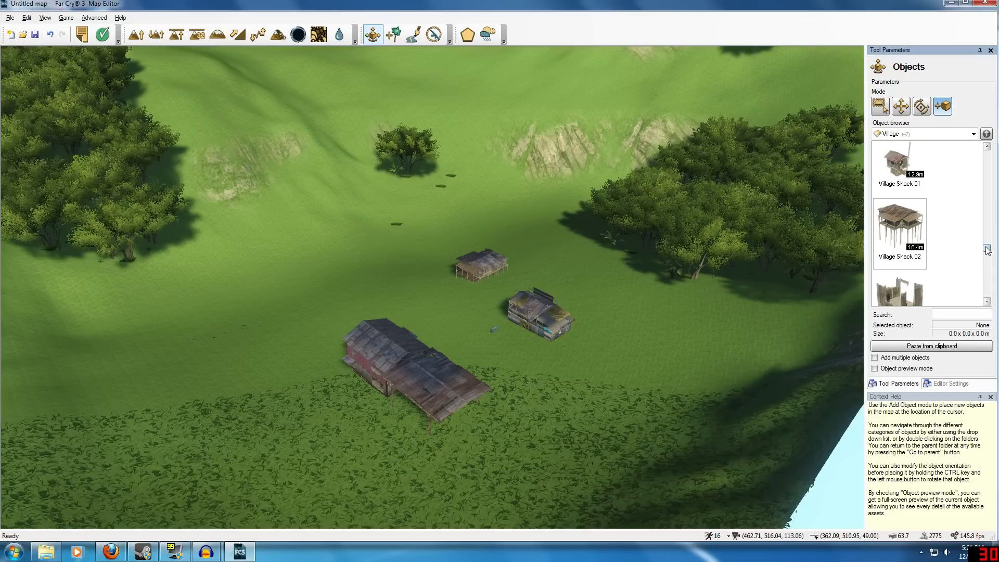
left_click_drag(987, 248, 989, 296)
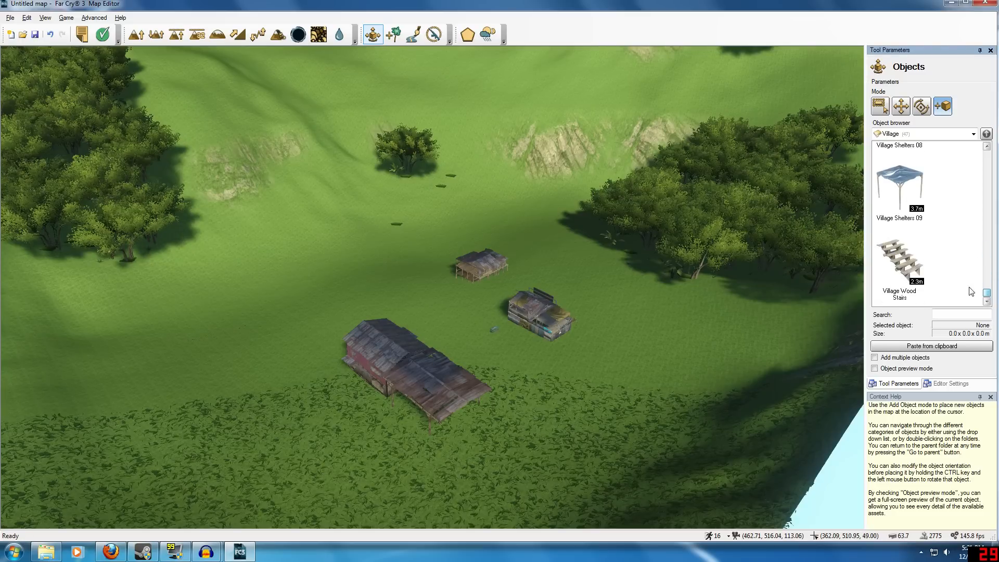
left_click(913, 267)
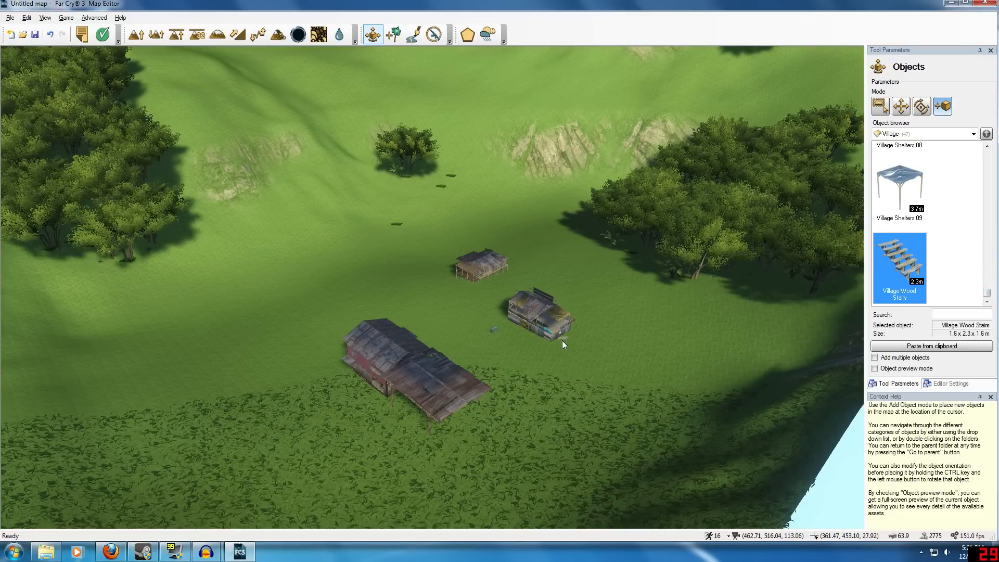
left_click(546, 344)
scroll(376, 252, "up", 5)
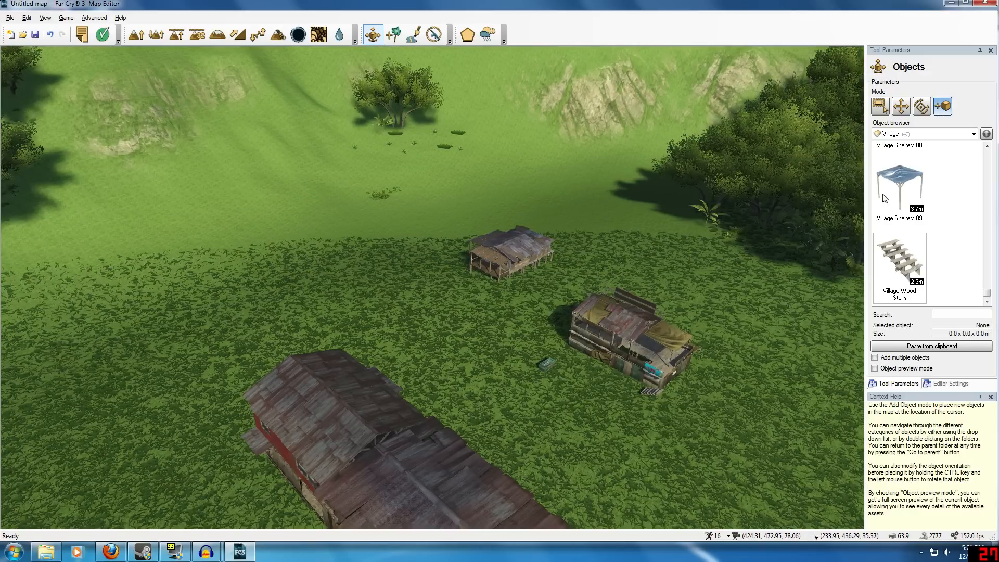
Rotate Village House 11 around its vertical axis and tilt it around its lengthwise axis
left_click(923, 109)
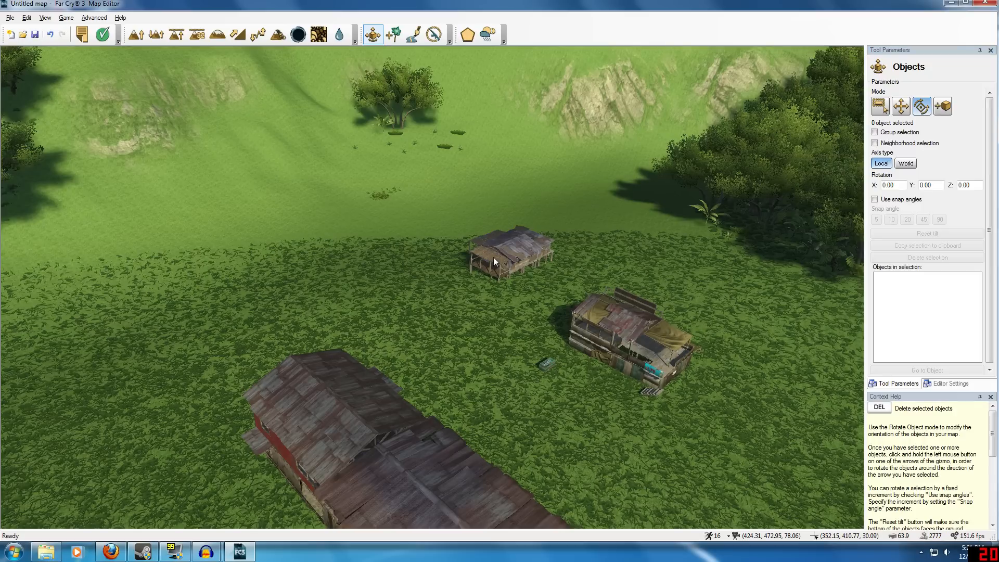
left_click(390, 477)
scroll(390, 477, "up", 5)
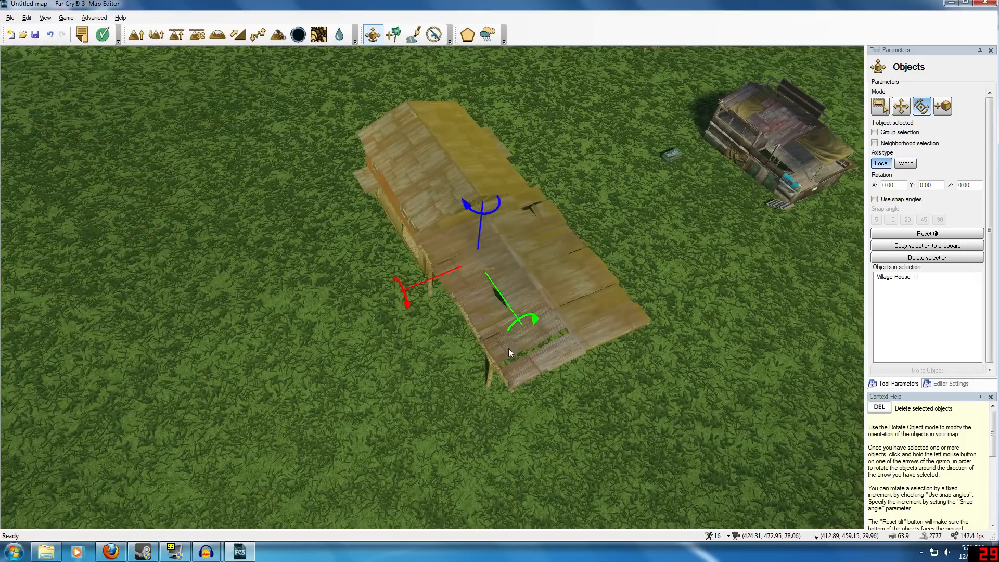
mouse_move(484, 212)
left_mouse_down()
mouse_move(583, 213)
mouse_move(468, 209)
left_mouse_up()
left_click_drag(531, 312, 558, 307)
Move the Fish Market across the grass, away from the wood stairs and the Fish Table
right_click_drag(578, 286, 606, 229)
key("w")
key("d")
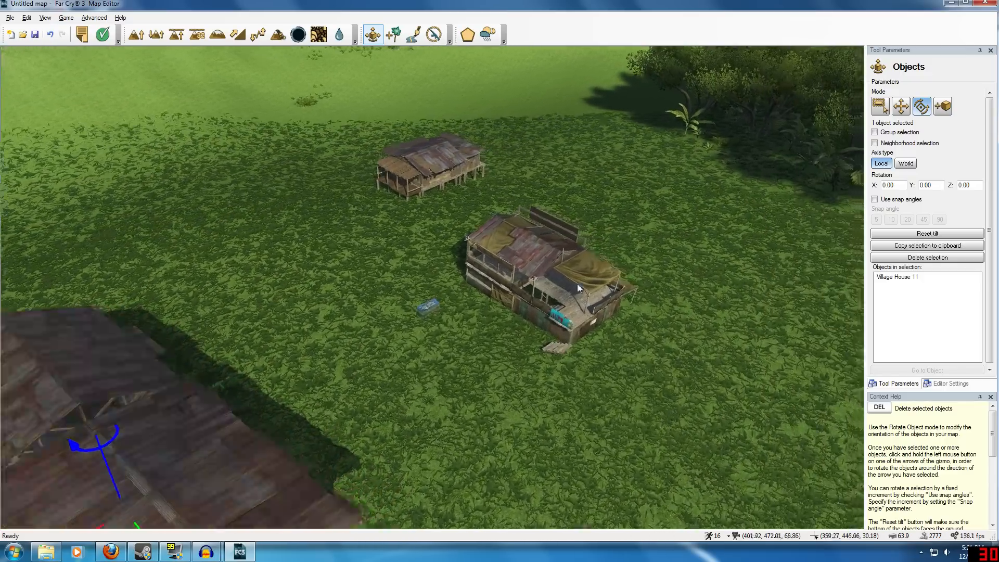
left_click(901, 106)
left_click_drag(527, 293, 563, 337)
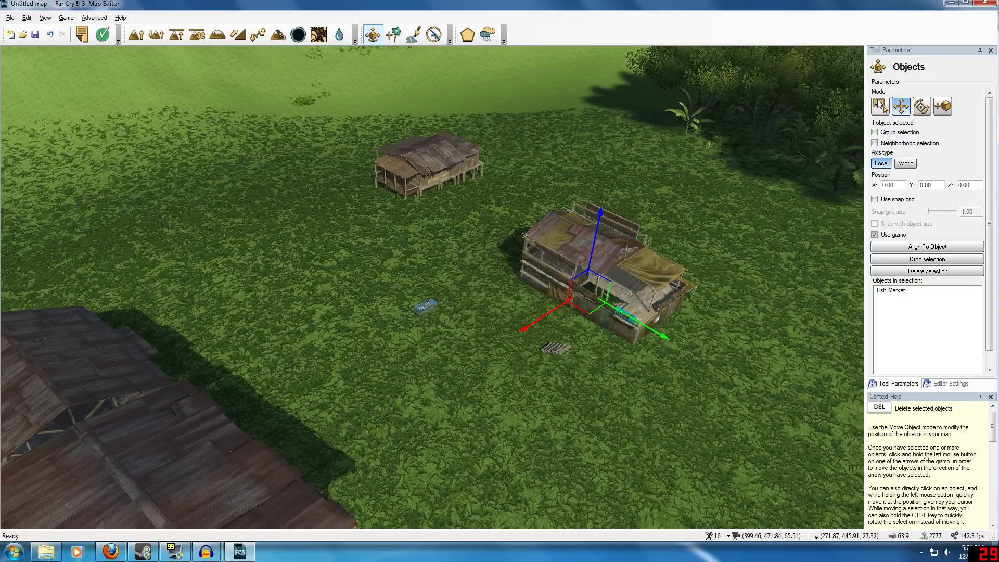
Delete the Village Wood Stairs lying on the grass in front of the Fish Market
left_click(880, 105)
left_click(557, 351)
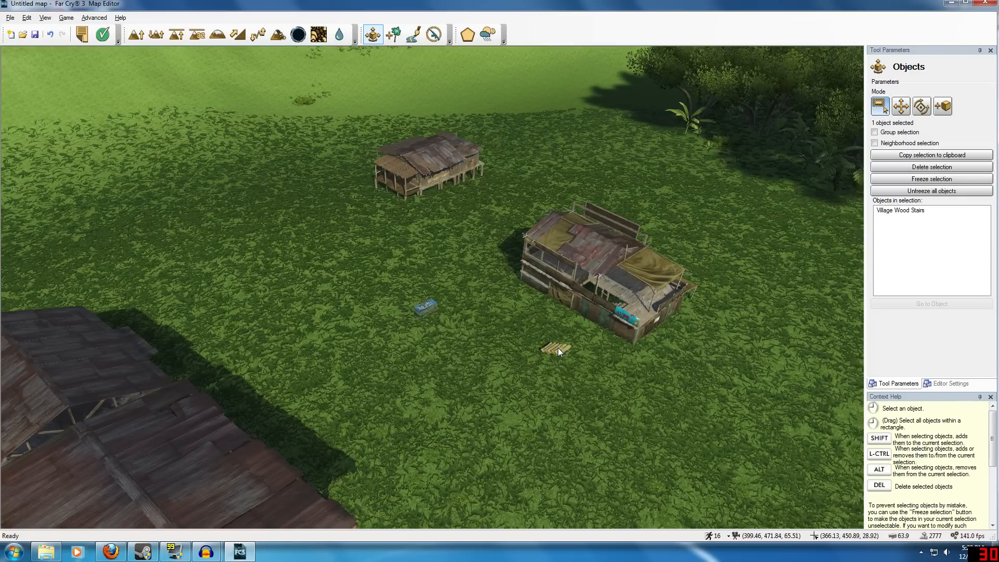
key("Delete")
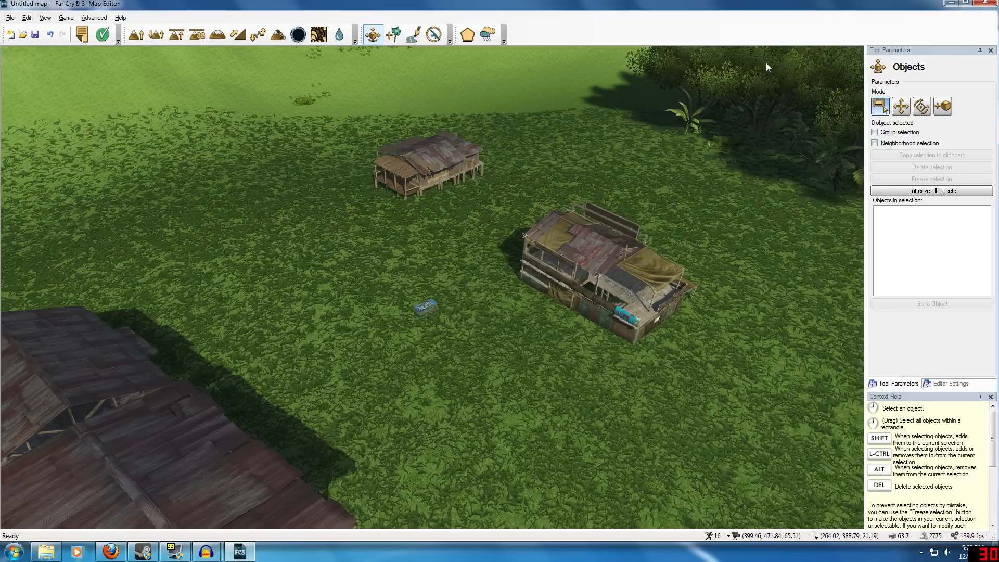
Add High Grassland 03 from the Grassland category to the Collection system's vegetation collections
left_click(394, 38)
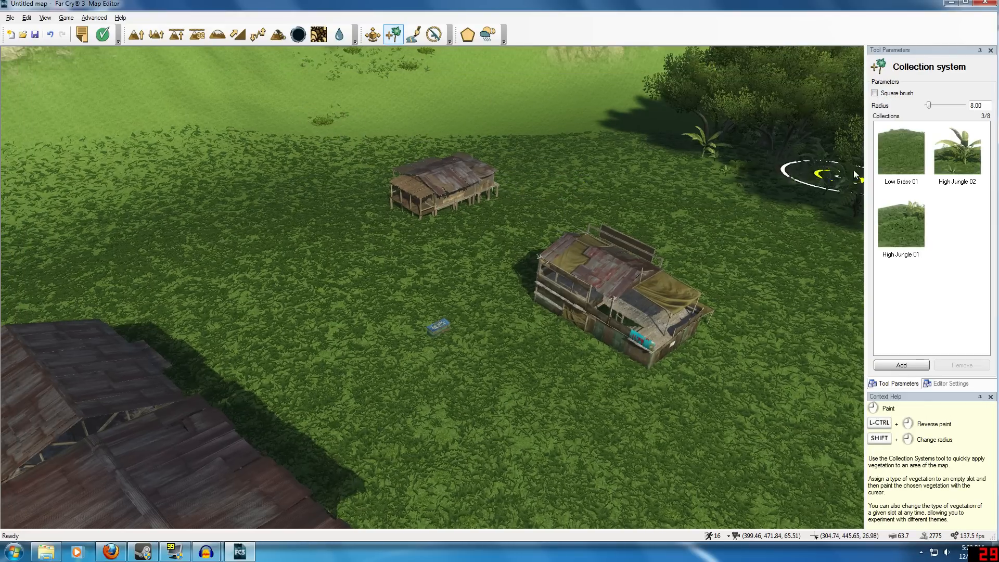
mouse_move(598, 173)
right_mouse_down()
mouse_move(432, 198)
mouse_move(344, 179)
mouse_move(385, 135)
mouse_move(452, 154)
right_mouse_up()
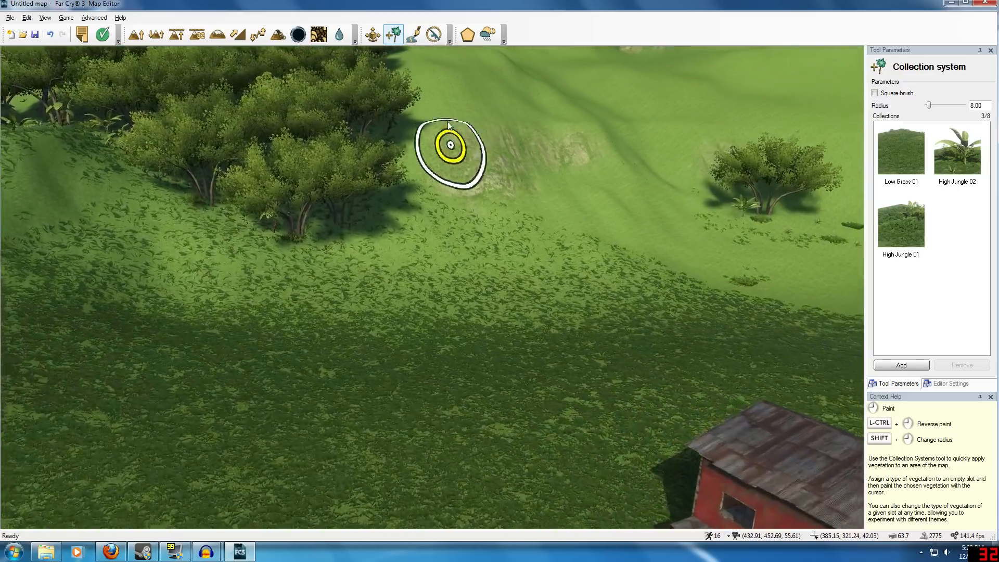
key("w")
mouse_move(549, 218)
right_mouse_down()
mouse_move(549, 229)
mouse_move(676, 229)
mouse_move(669, 257)
right_mouse_up()
key("a")
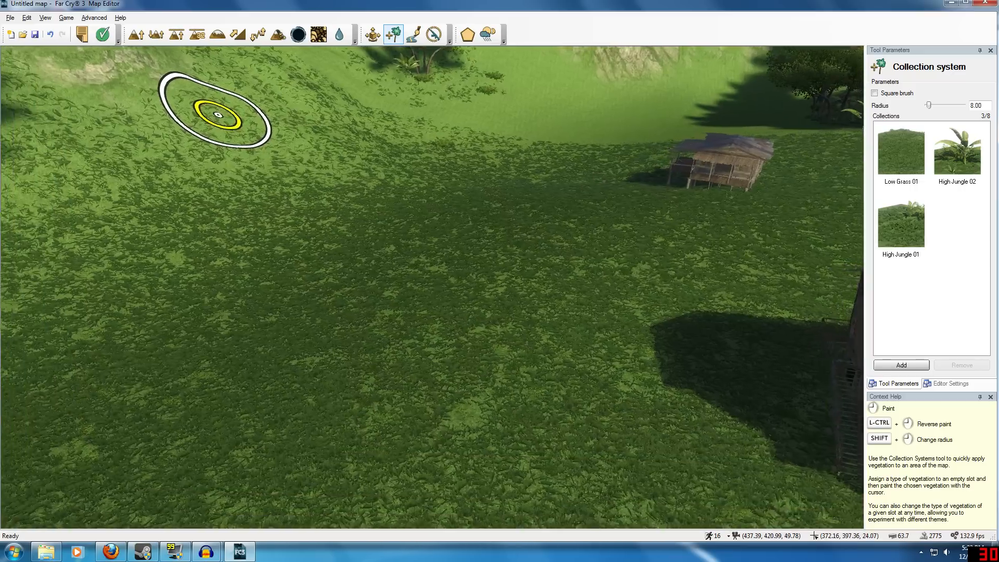
right_click_drag(557, 221, 615, 221)
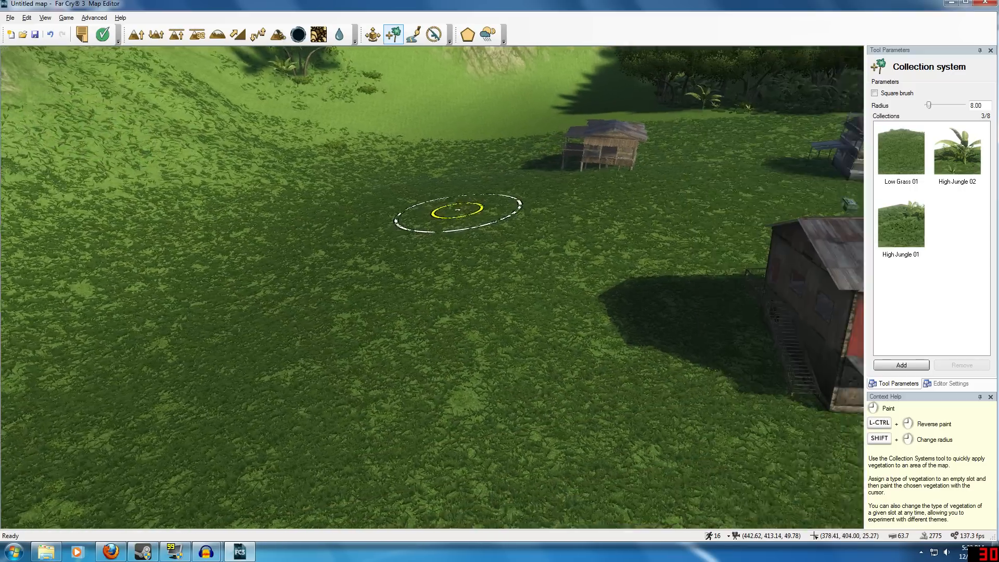
double_click(972, 157)
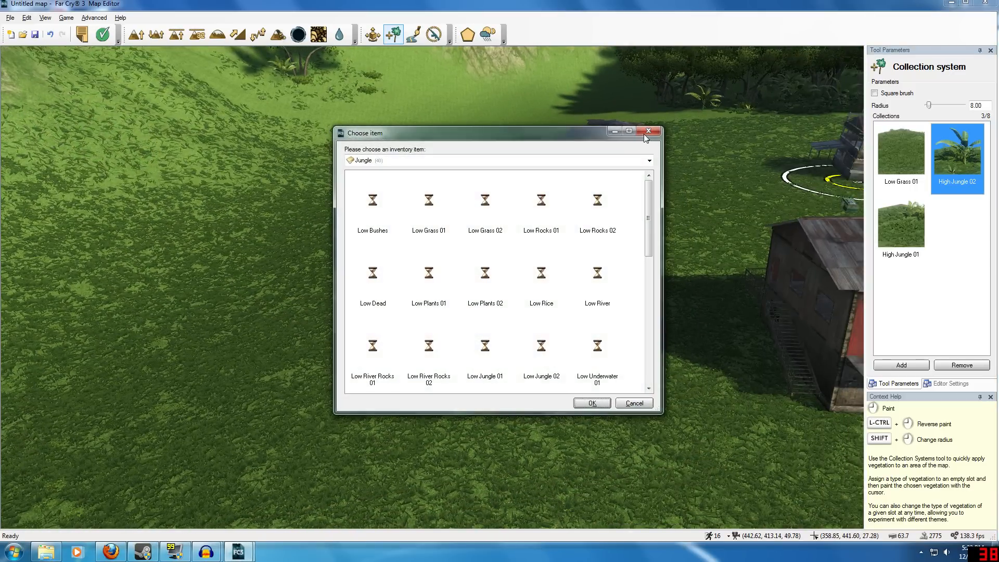
left_click(646, 132)
left_click(917, 366)
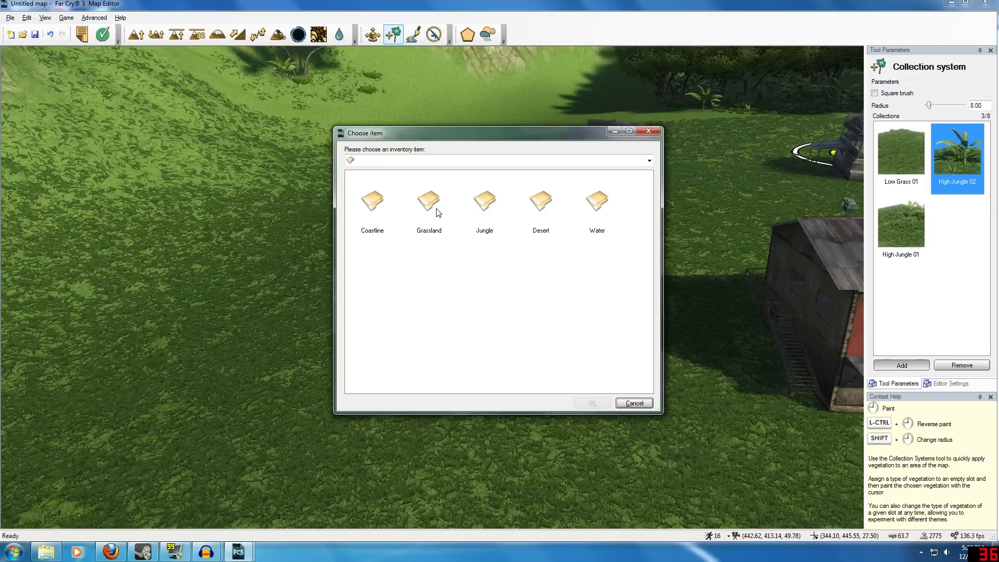
double_click(422, 208)
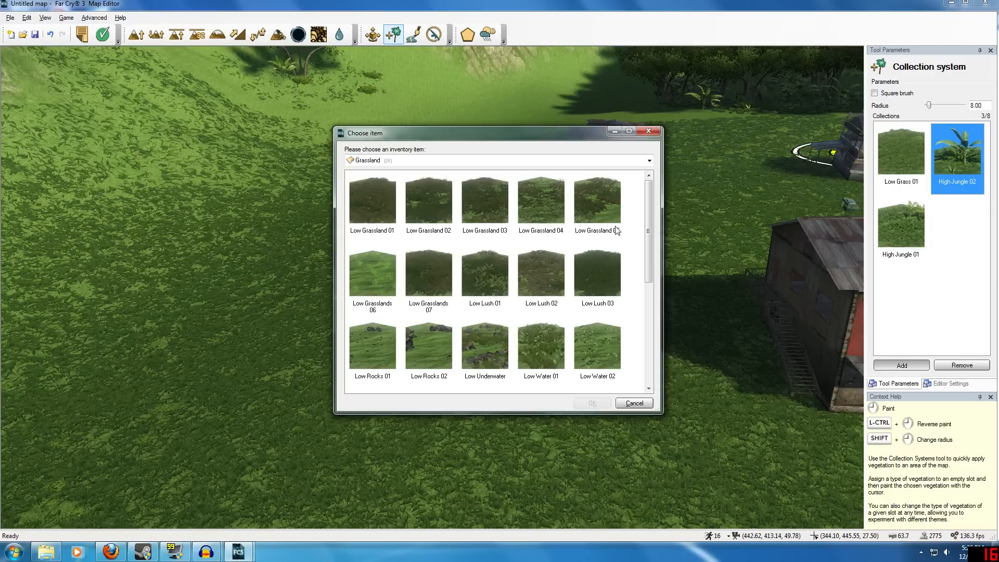
left_click_drag(651, 231, 651, 308)
double_click(595, 324)
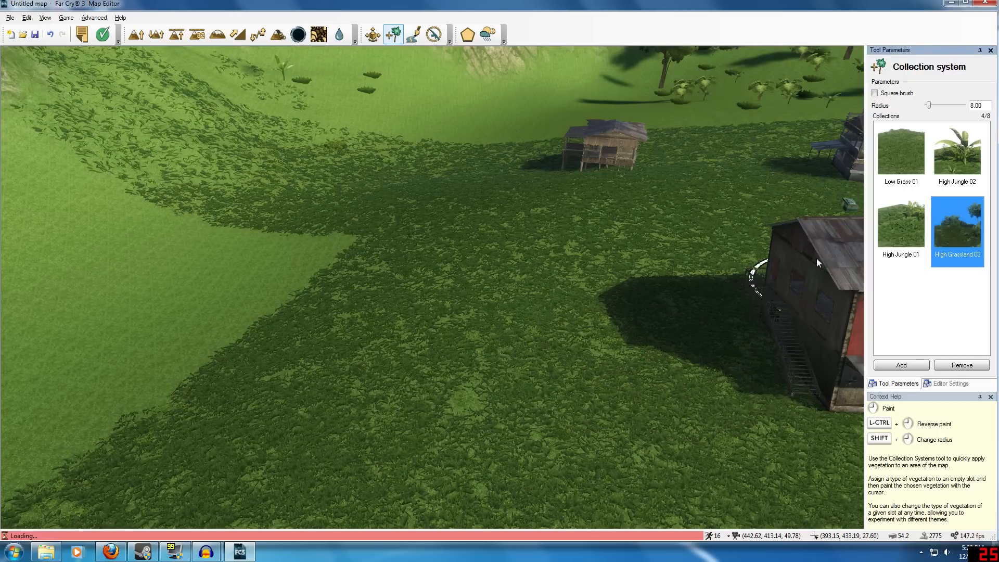
Paint High Grassland 03 vegetation over the grass beside the red building, using a brush radius of 8.00
mouse_move(281, 267)
right_mouse_down()
mouse_move(281, 203)
mouse_move(283, 266)
right_mouse_up()
mouse_move(283, 268)
left_mouse_down()
mouse_move(178, 328)
mouse_move(202, 330)
left_mouse_up()
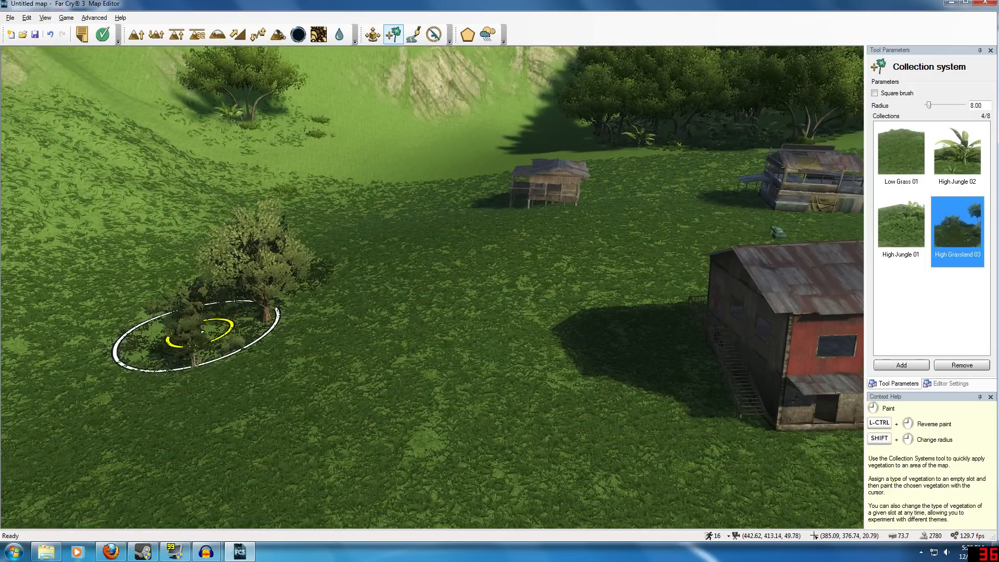
scroll(228, 406, "down", 6)
mouse_move(242, 398)
right_mouse_down()
mouse_move(252, 456)
mouse_move(166, 459)
right_mouse_up()
mouse_move(429, 259)
left_mouse_down()
mouse_move(491, 273)
mouse_move(547, 346)
mouse_move(410, 332)
mouse_move(357, 267)
mouse_move(486, 315)
mouse_move(435, 267)
mouse_move(437, 394)
mouse_move(390, 245)
mouse_move(399, 215)
left_mouse_up()
mouse_move(468, 214)
left_mouse_down()
mouse_move(531, 234)
mouse_move(566, 271)
left_mouse_up()
key("w")
mouse_move(561, 281)
right_mouse_down()
mouse_move(583, 229)
mouse_move(560, 294)
right_mouse_up()
key("w")
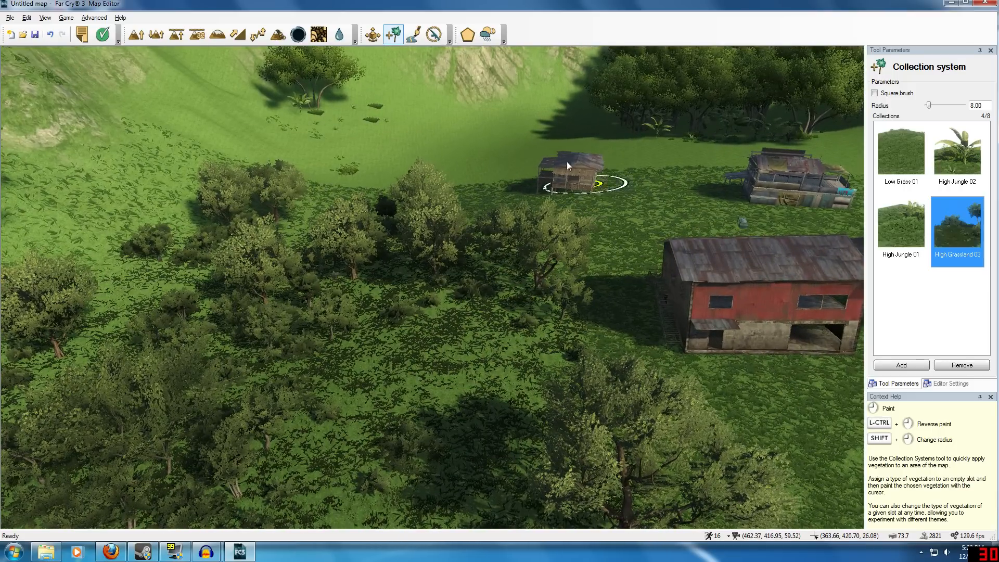
Add the Paved Road 2 texture to the Roads tool's list of roads
left_click(418, 38)
right_click_drag(479, 151, 526, 213)
key("d")
key("s")
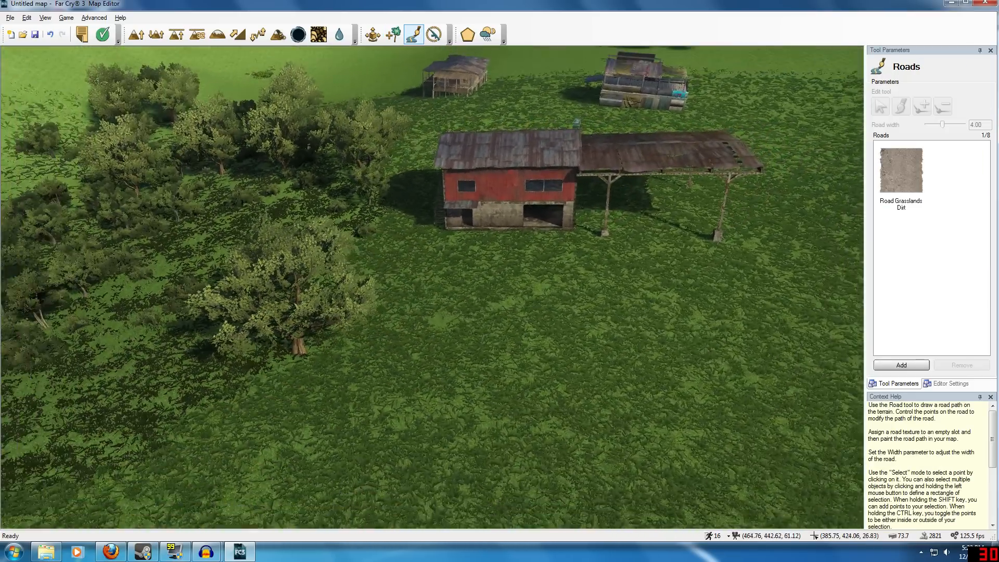
left_click(902, 365)
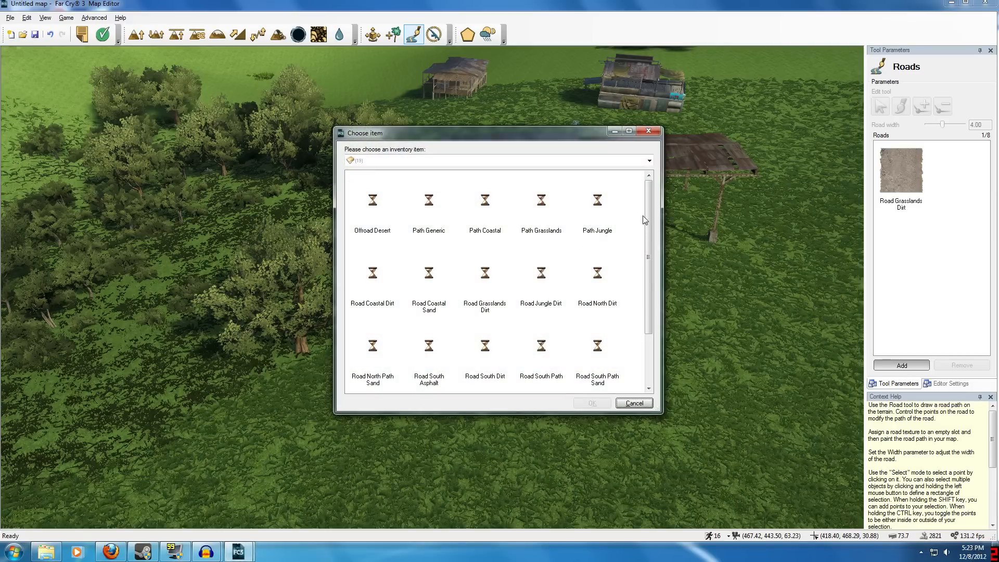
left_click_drag(648, 214, 648, 249)
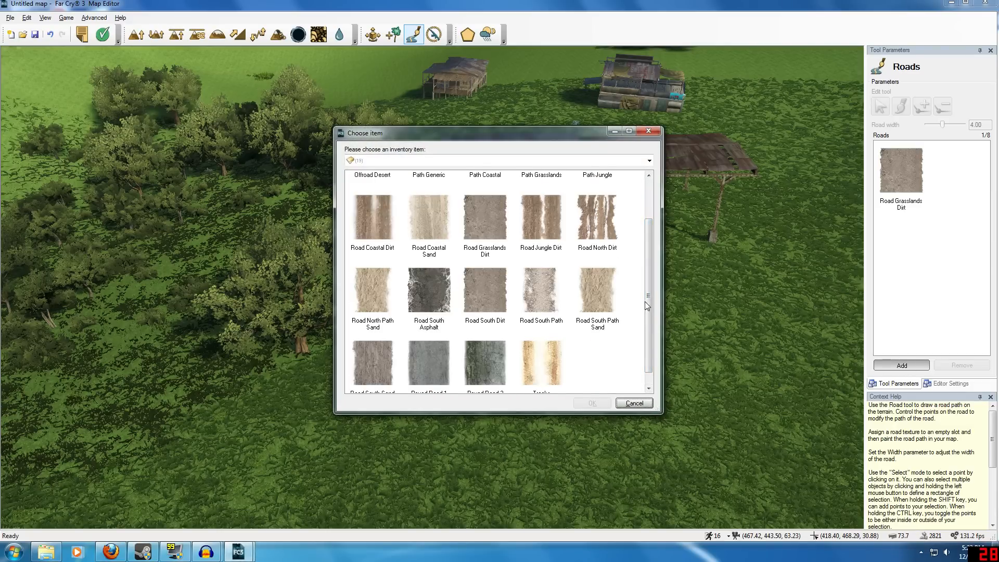
left_click_drag(647, 301, 648, 323)
left_click(465, 354)
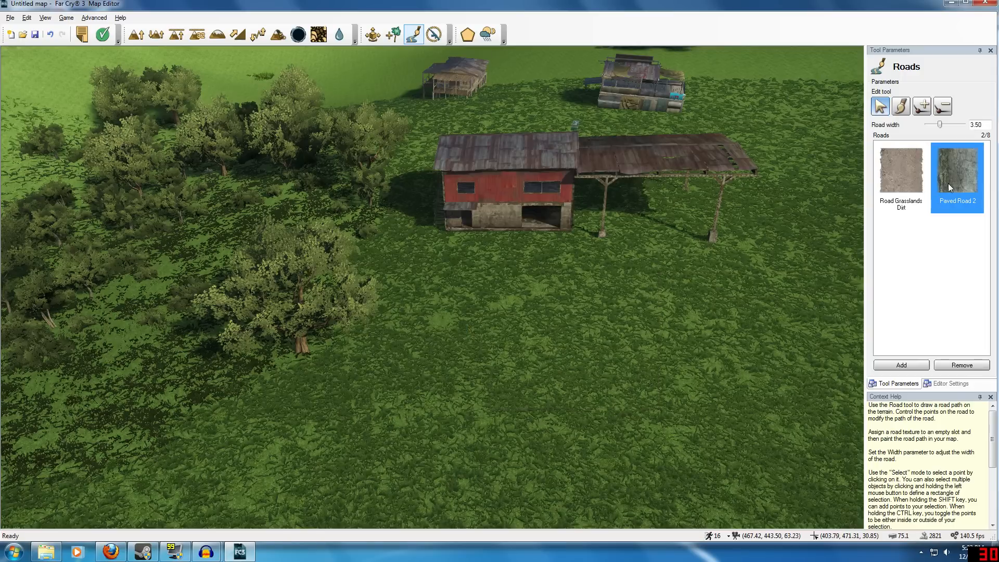
Draw a closed Paved Road 2 loop, 3.50 wide, around the red building and its open-sided shelter
left_click(905, 110)
mouse_move(691, 292)
right_mouse_down()
mouse_move(744, 292)
mouse_move(667, 234)
right_mouse_up()
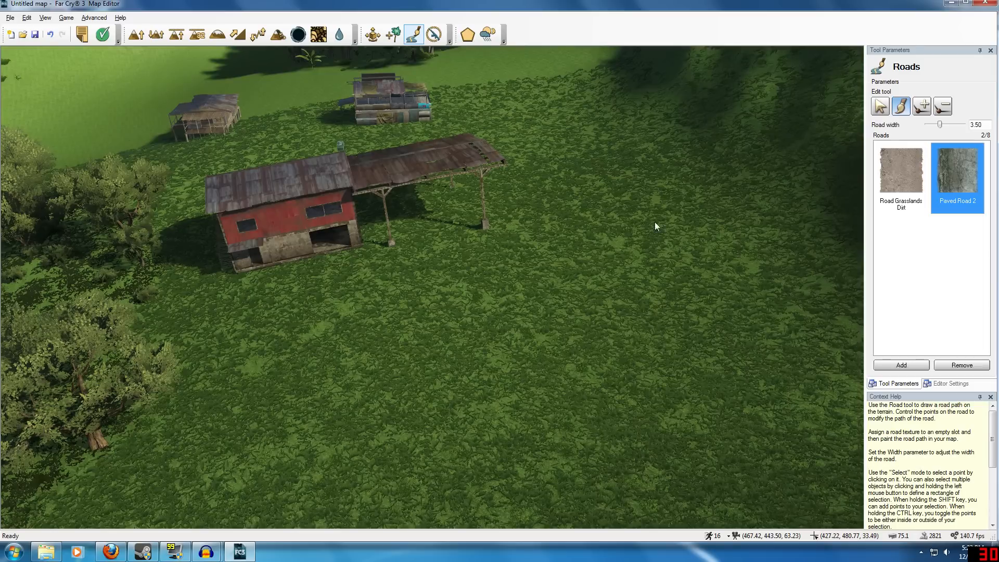
left_click(626, 230)
left_click(585, 302)
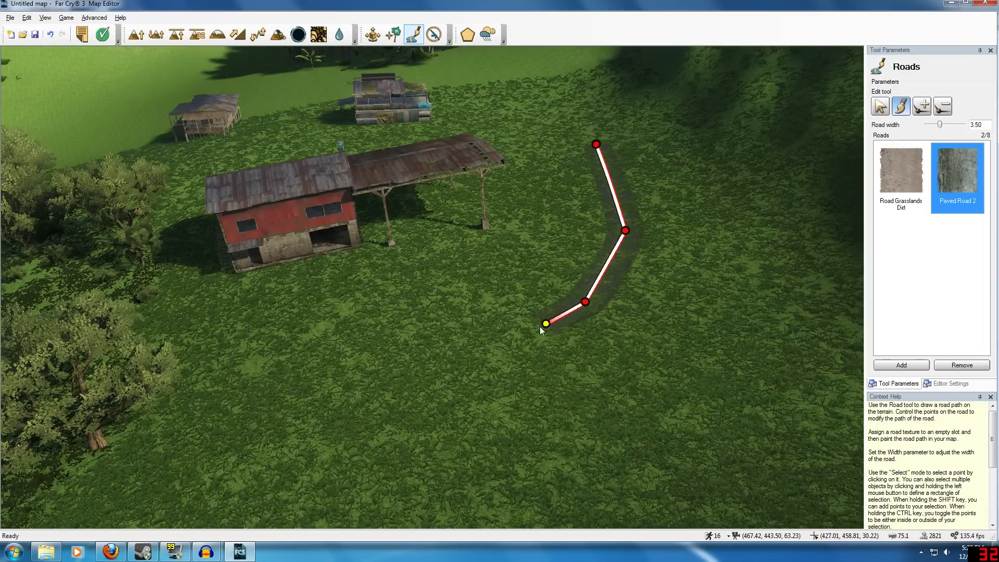
left_click(445, 344)
left_click(285, 347)
left_click(178, 313)
left_click(183, 169)
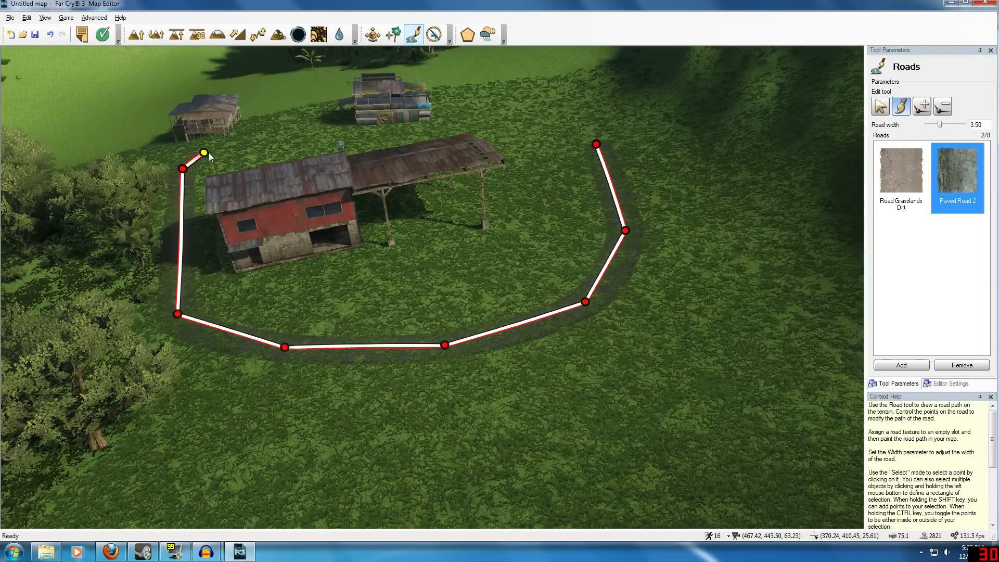
left_click(265, 146)
left_click(512, 124)
left_click(590, 131)
left_click(597, 147)
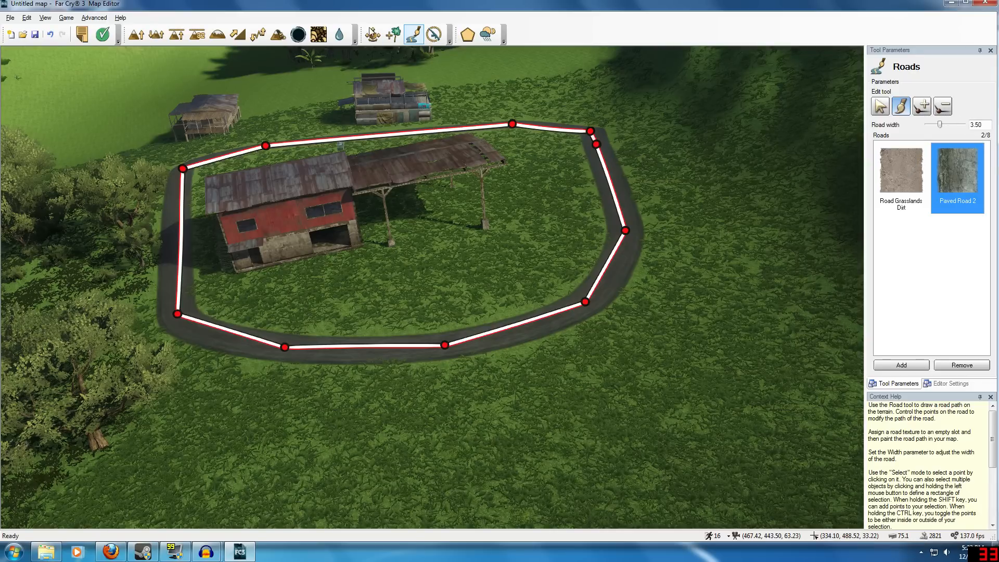
Show the map limits and examine where the boundary line runs relative to the village
left_click(431, 37)
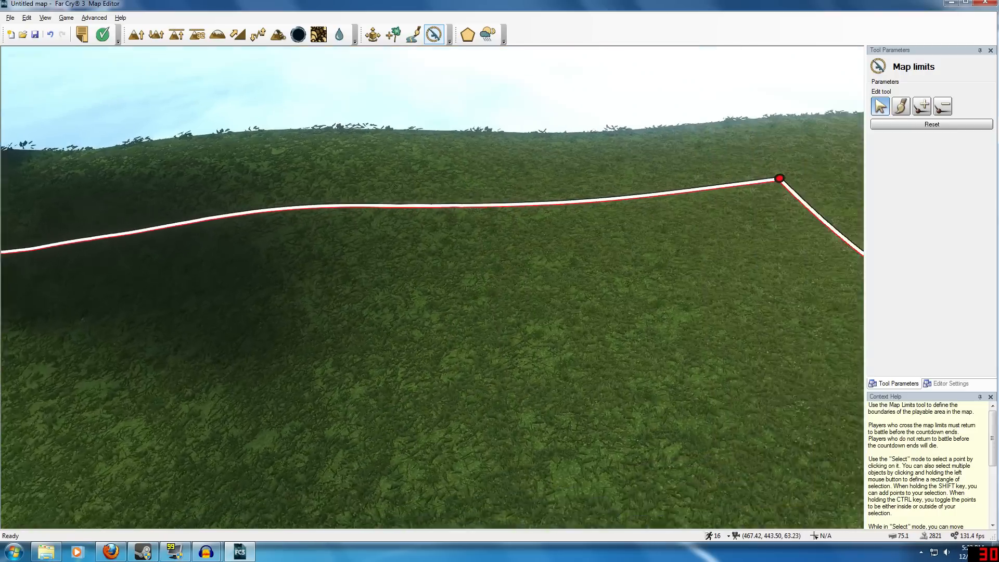
right_click_drag(502, 142, 604, 142)
right_click_drag(369, 221, 234, 205)
right_click_drag(481, 274, 336, 323)
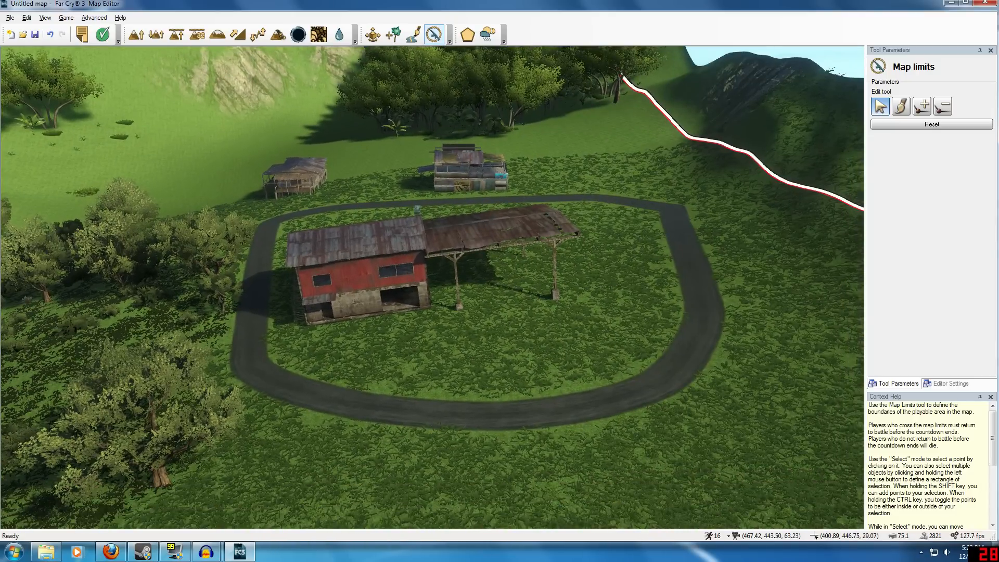
Start an in-game test beside the red building and explore the paved road and the painted grassland trees
key("w")
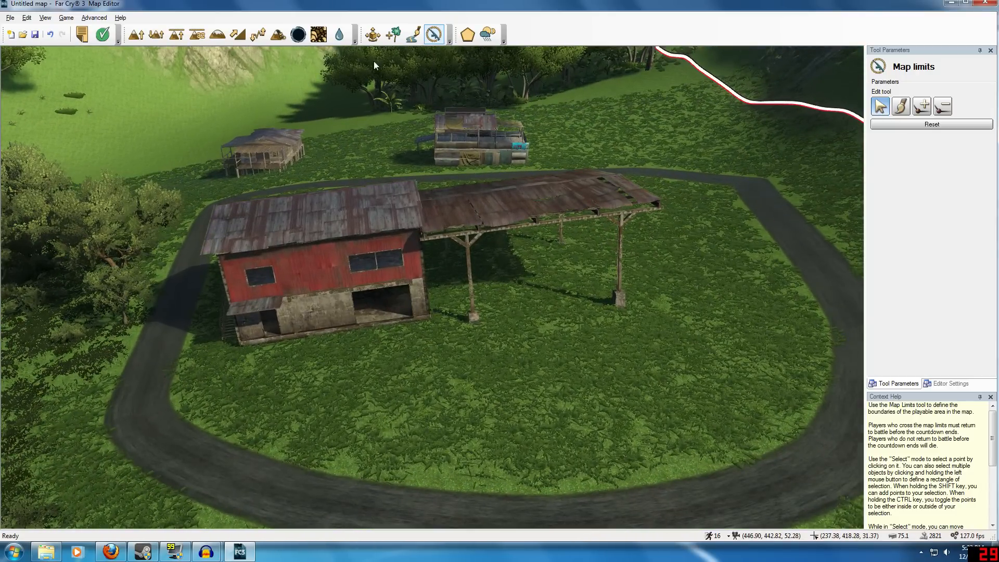
key("w")
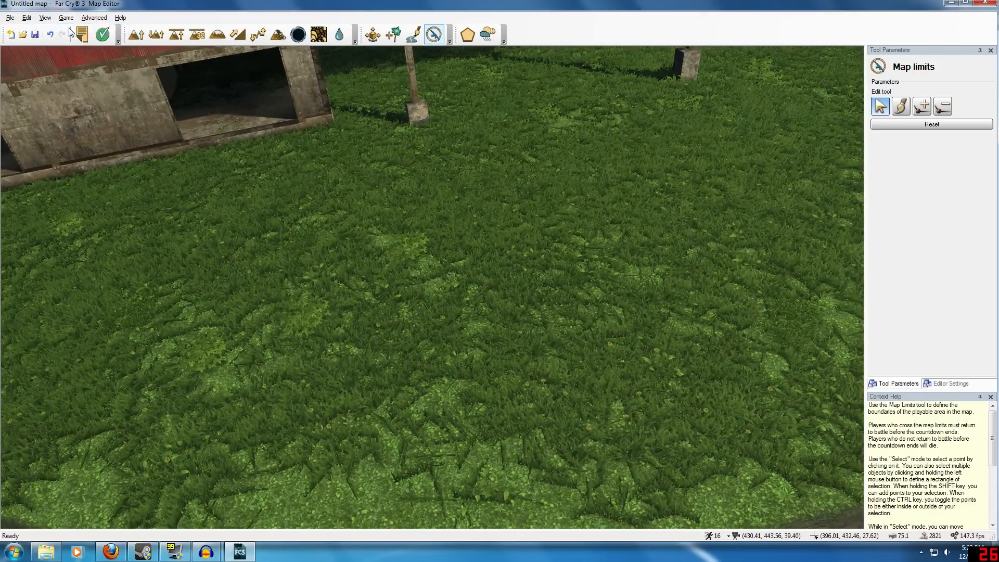
key("ctrl+g")
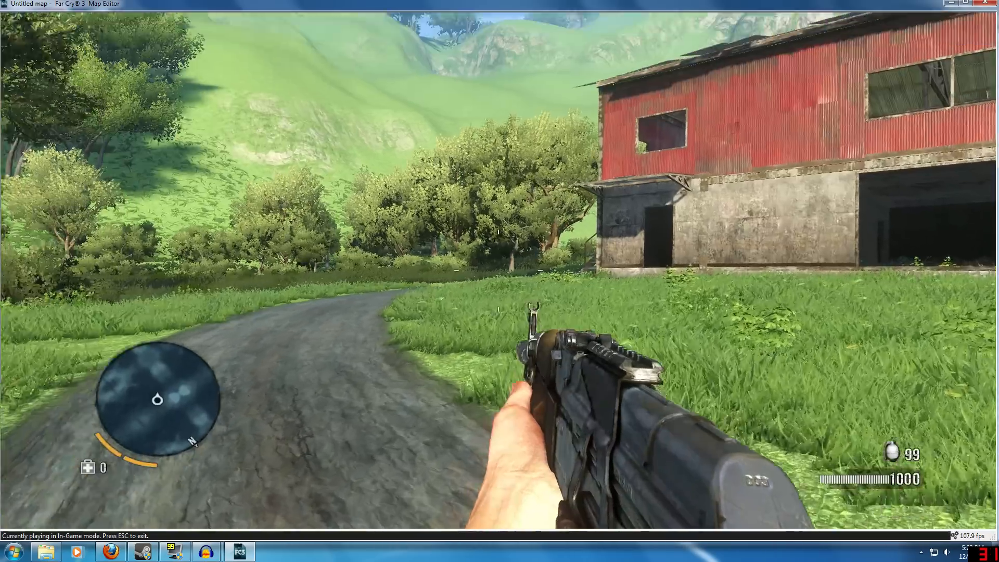
key("shift+w")
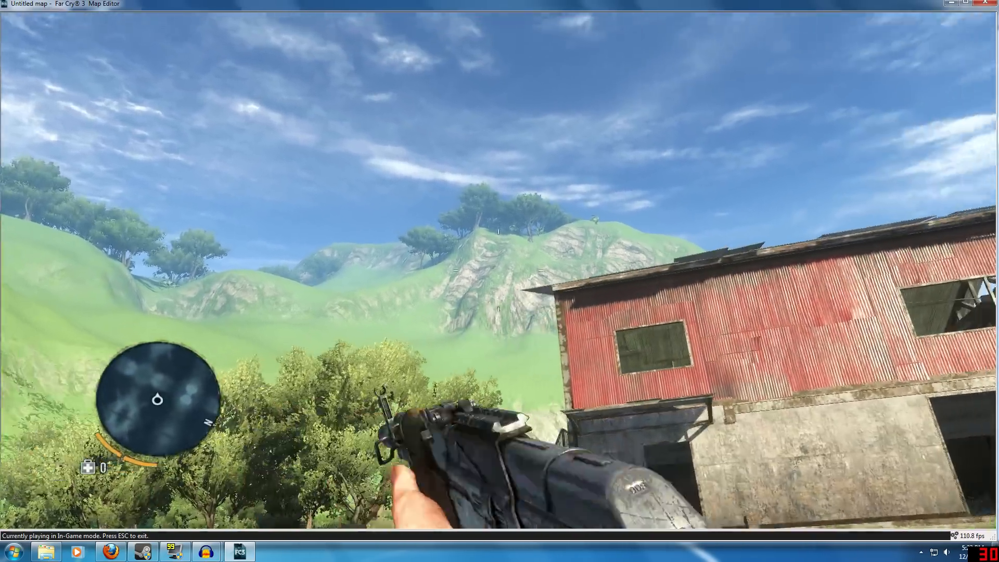
right_click(500, 271)
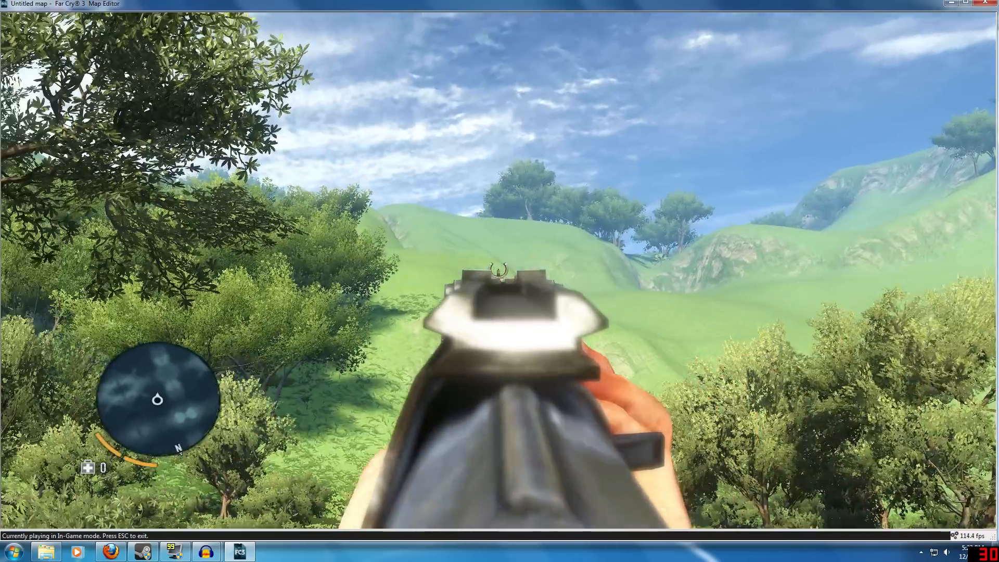
key("shift+w")
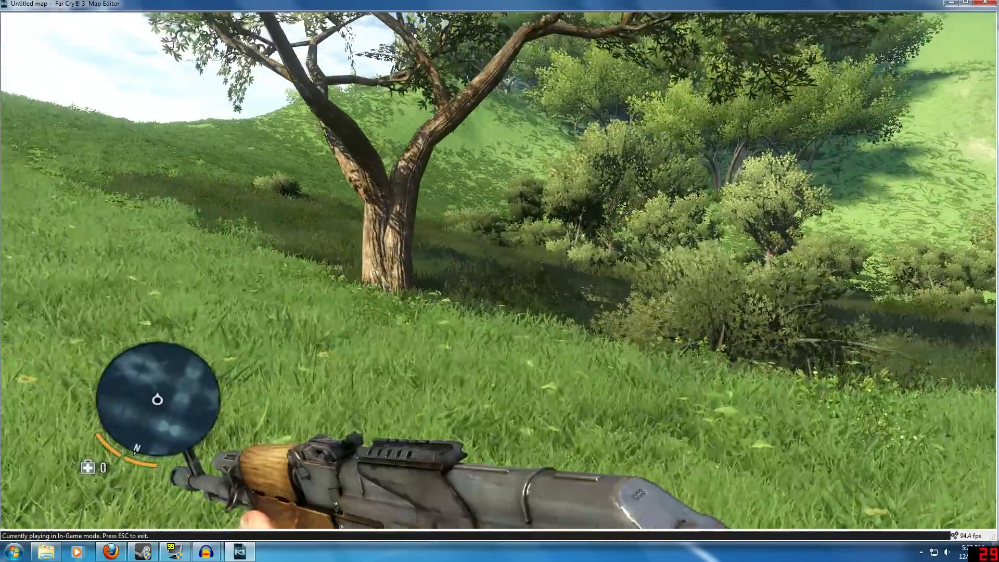
key("shift+w")
key("shift+w")
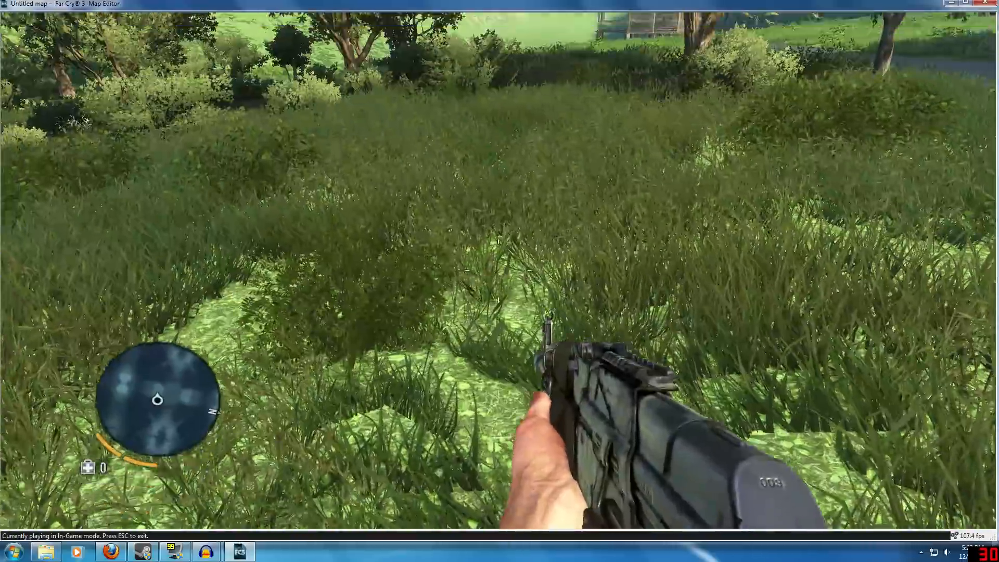
Walk up through the Fish Market in-game and out across the grass towards the village shack
key("w")
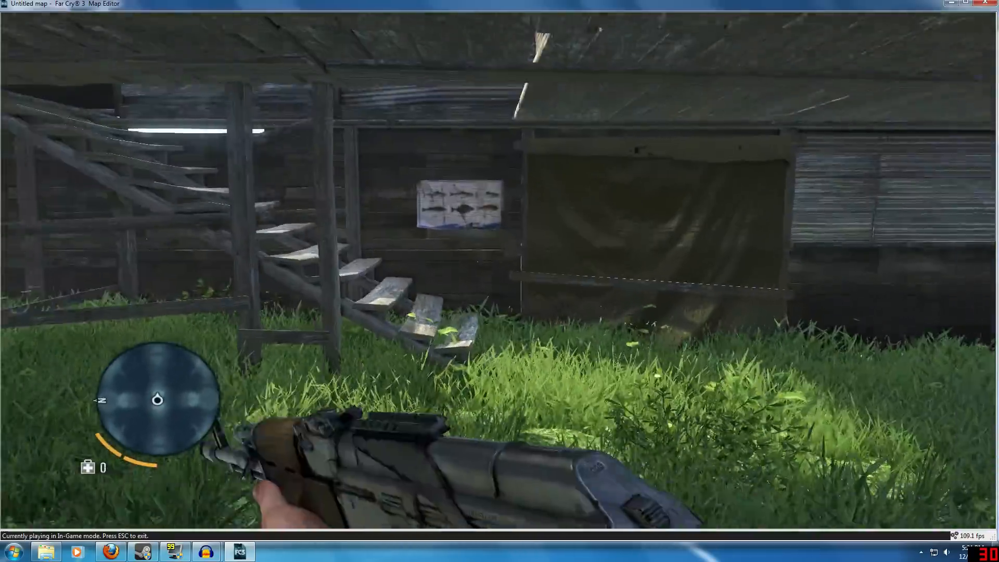
key("w")
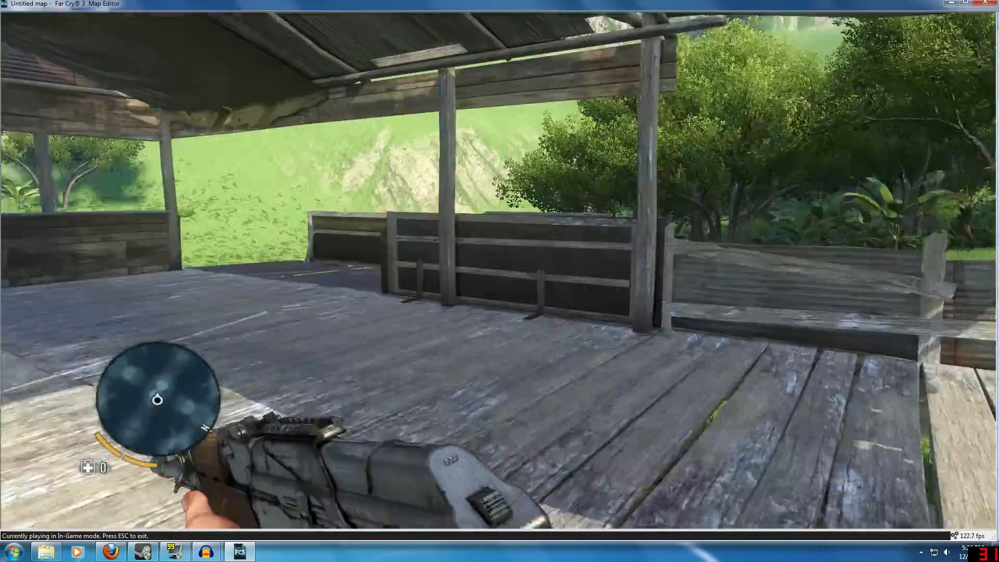
key("w")
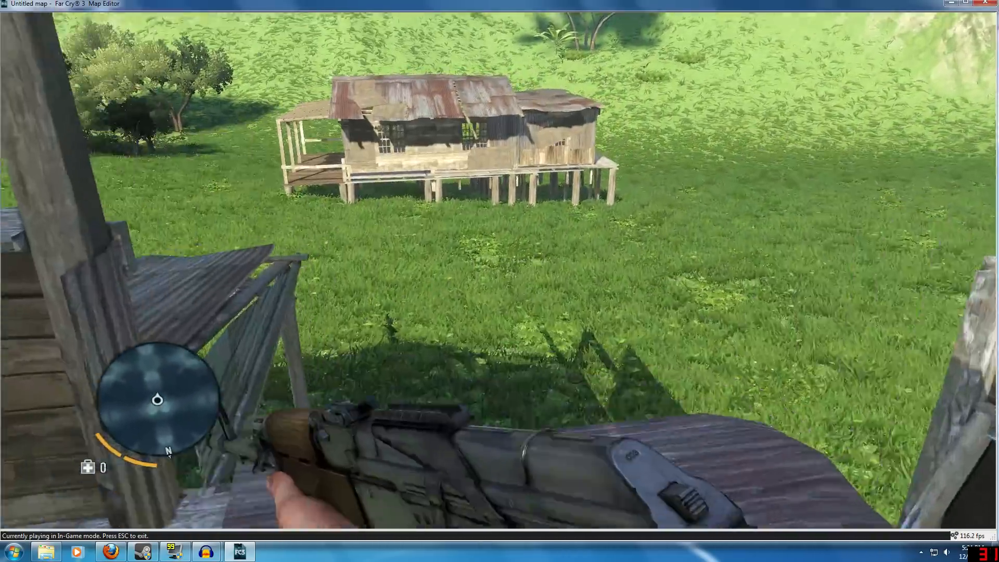
key("w")
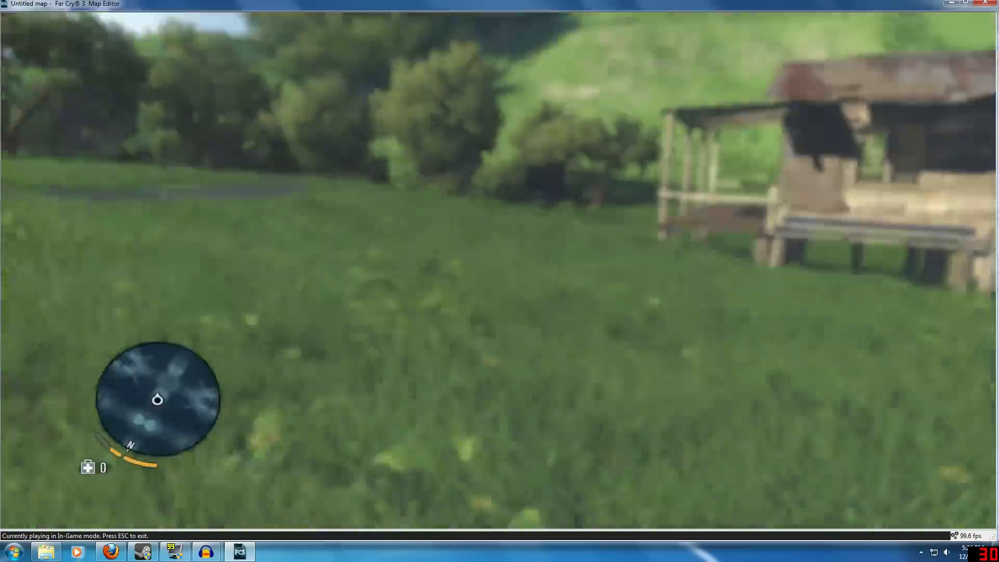
Throw a grenade near the shack and end the in-game test
key("g")
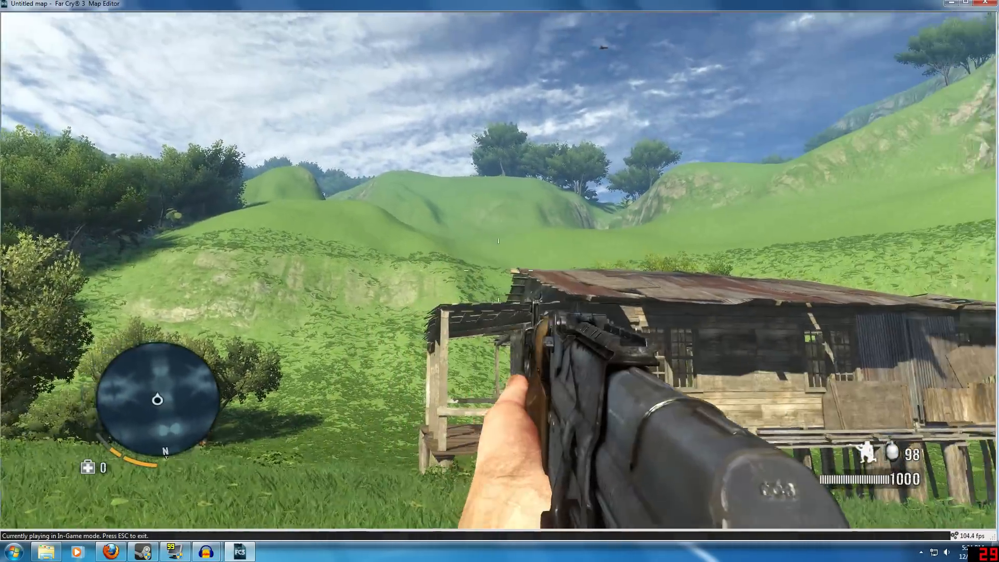
right_click(499, 271)
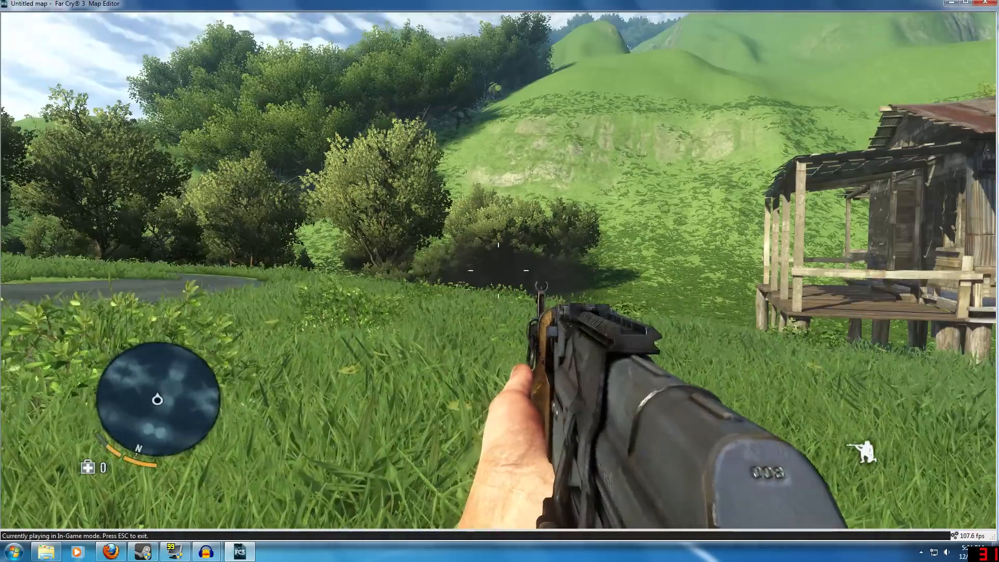
key("Escape")
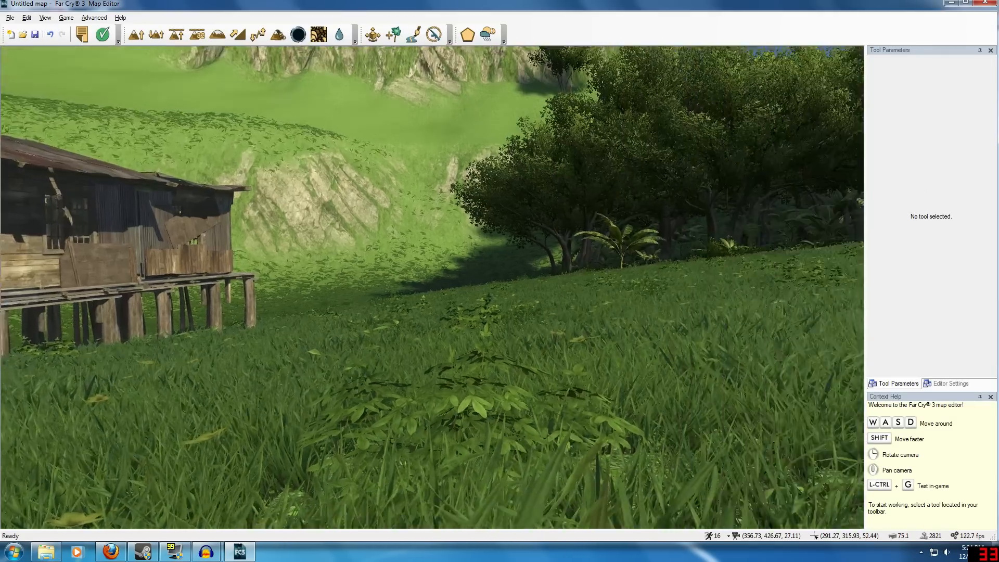
Look over the village from ground level, including the red building, shack, Fish Market, road and surrounding hills
right_click_drag(432, 287, 193, 268)
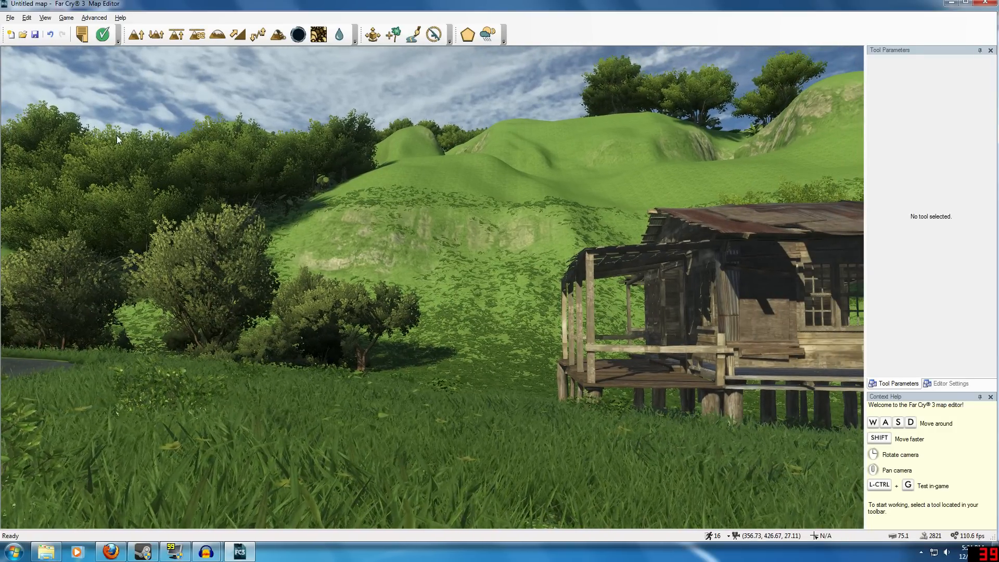
right_click_drag(102, 161, 583, 146)
key("w")
key("s")
key("a")
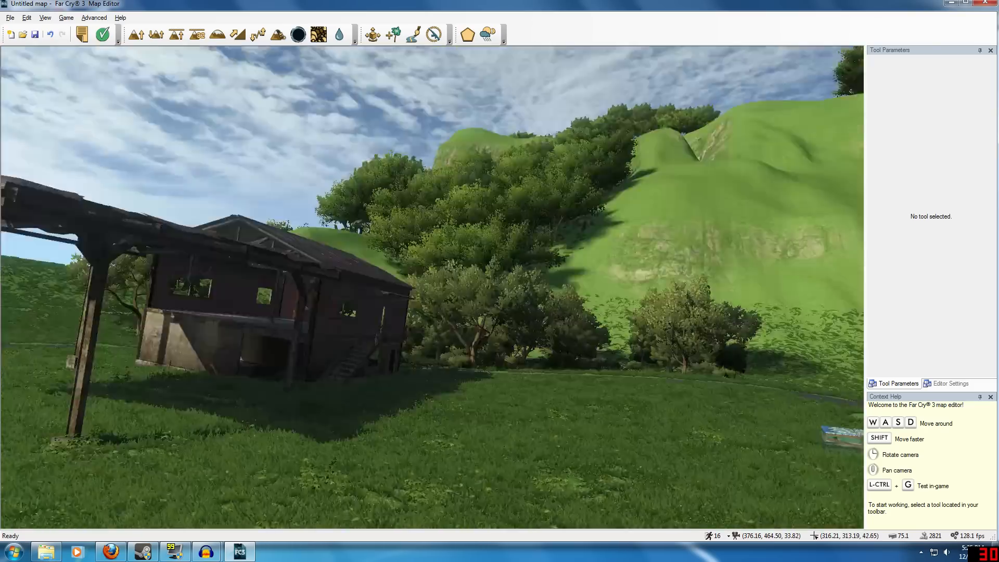
right_click_drag(197, 228, 411, 247)
key("w")
key("w")
key("w")
key("a")
right_click_drag(291, 229, 314, 226)
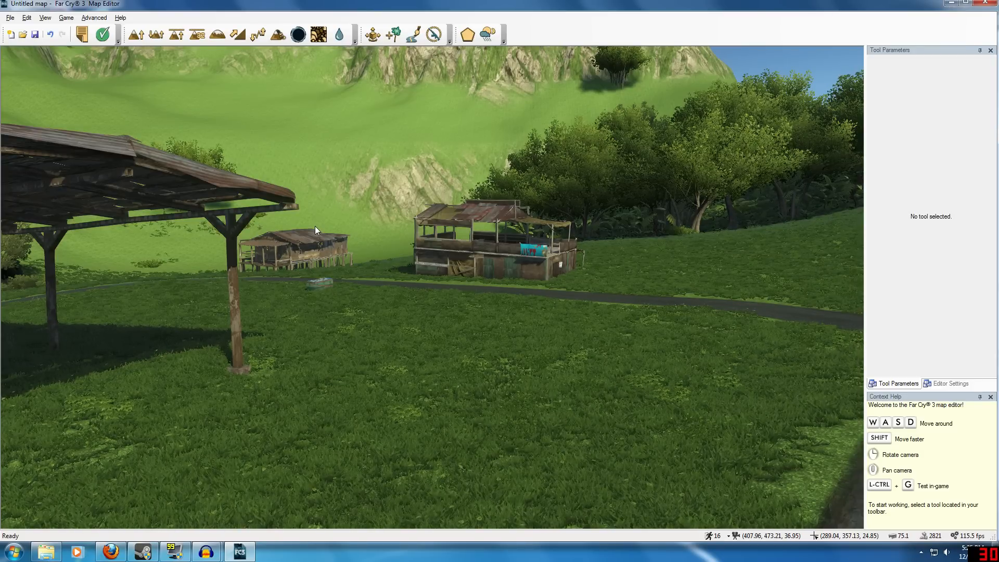
right_click_drag(314, 226, 118, 150)
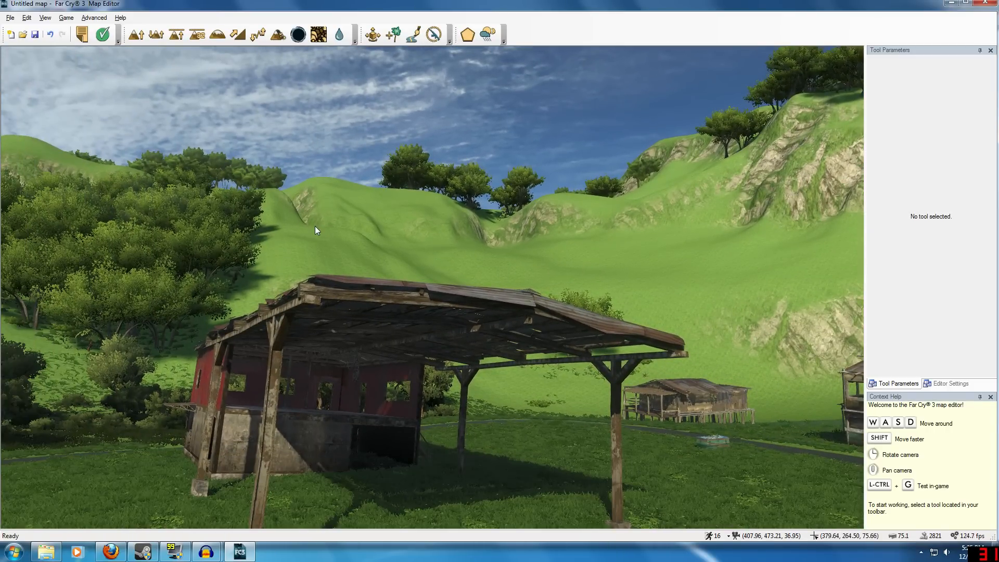